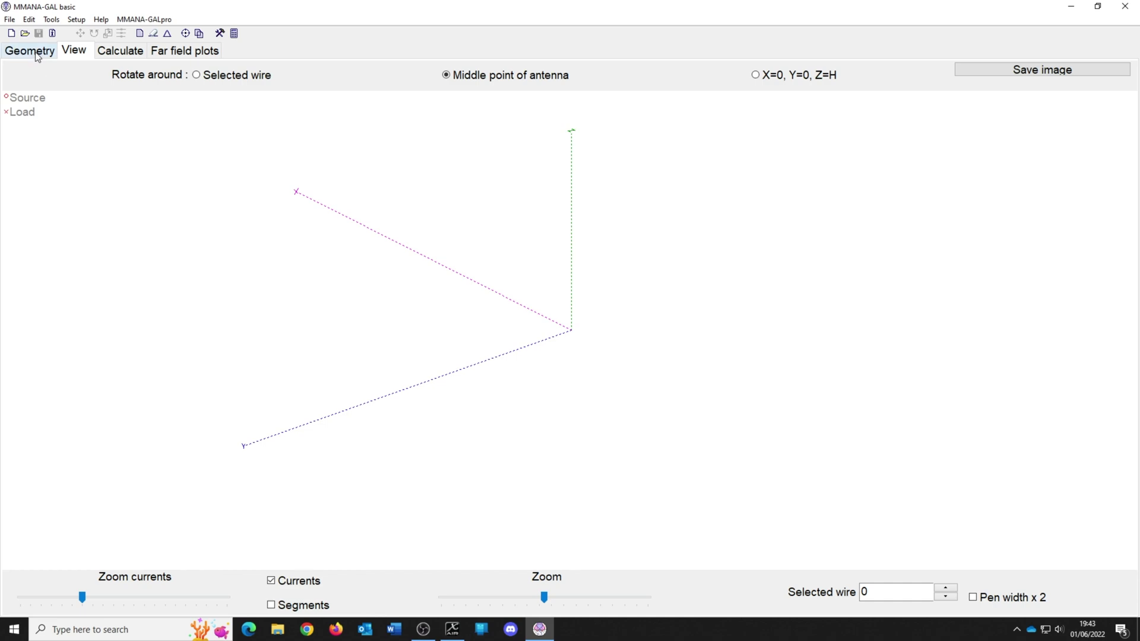
# Step: Enter a single wire in the Geometry table running from Y 10.2 m to Y −10.2 m
pyautogui.click(30, 52)
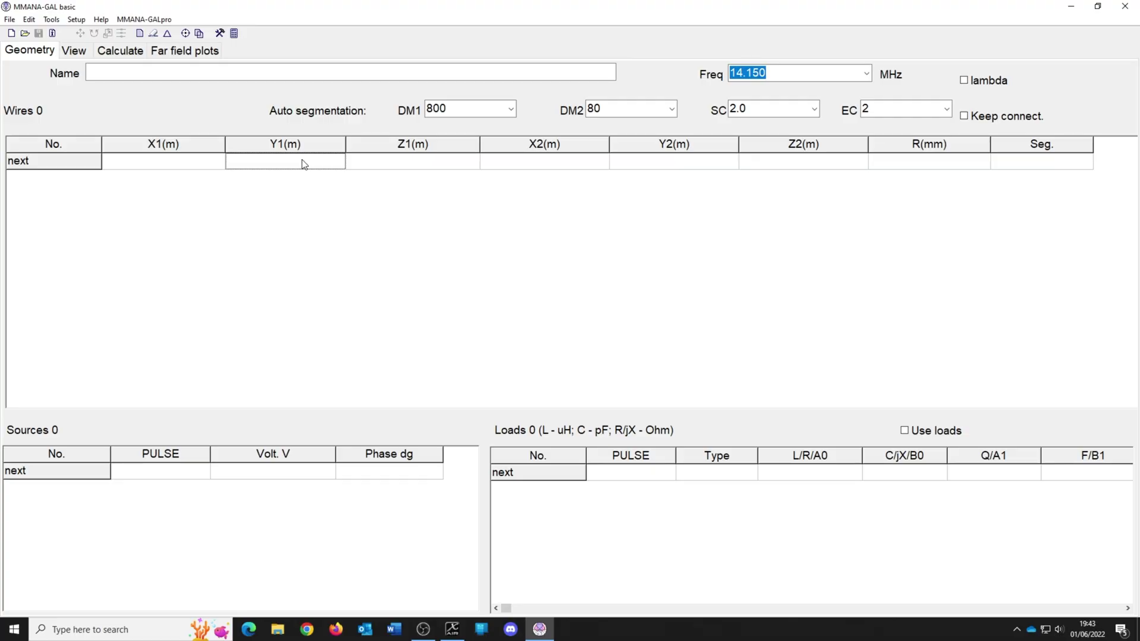
pyautogui.write('10.2')
pyautogui.press('Return')
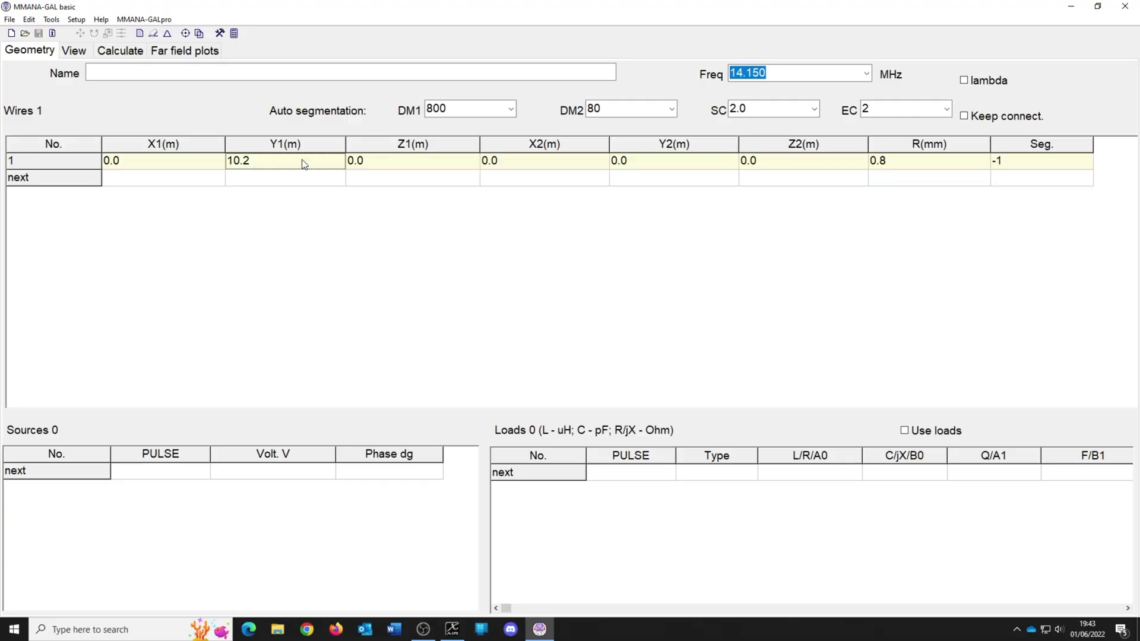
pyautogui.press('Right')
pyautogui.press('Right')
pyautogui.press('Right')
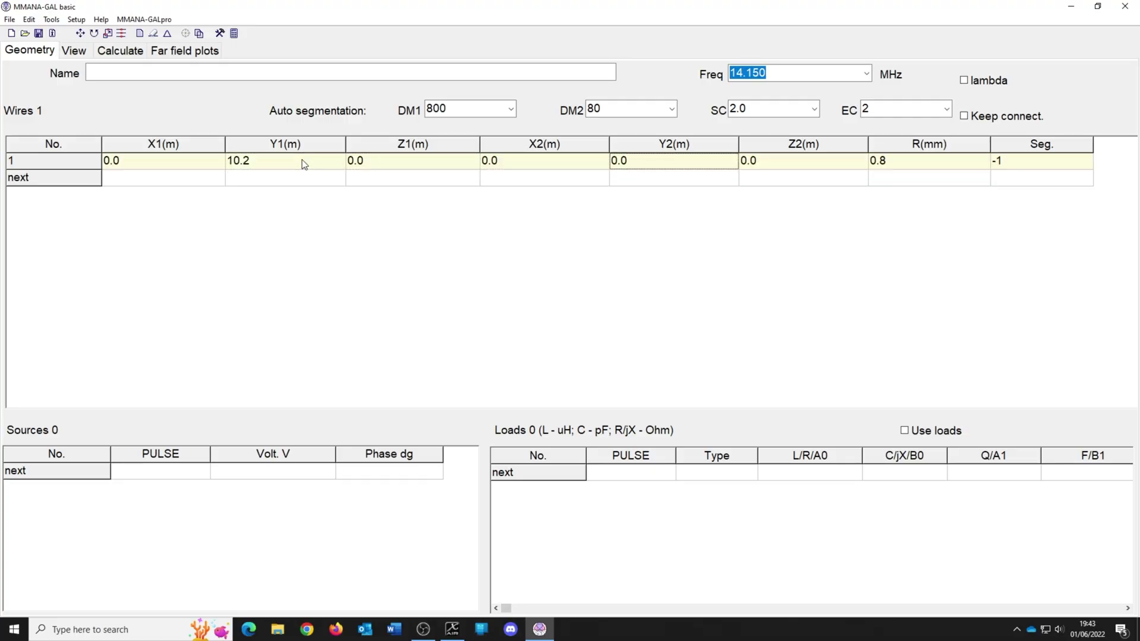
pyautogui.write('-1')
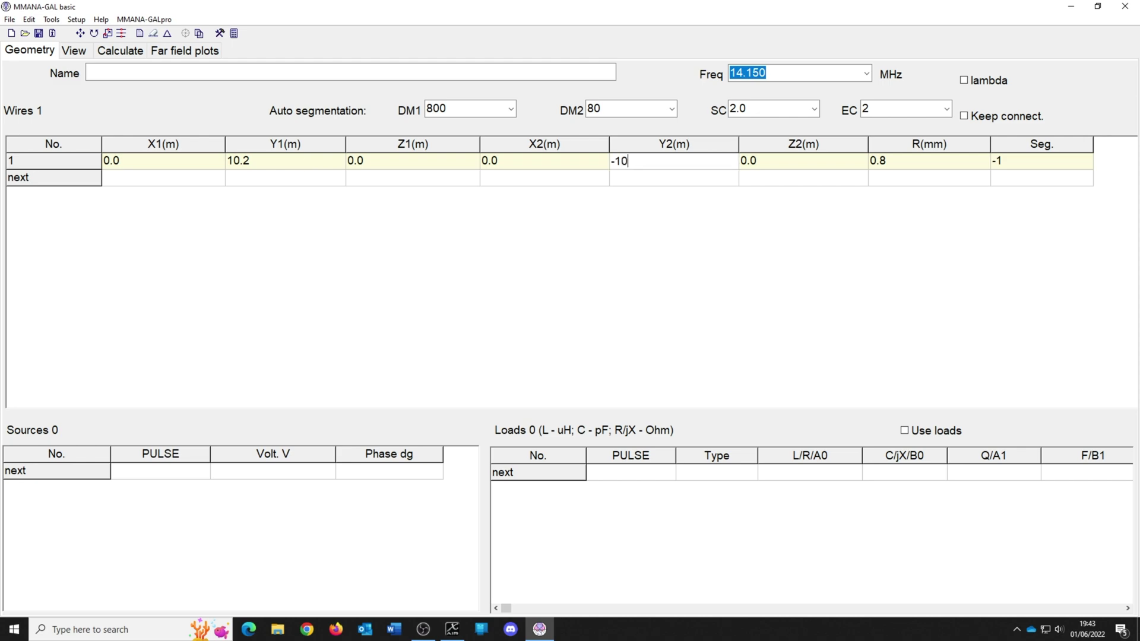
pyautogui.press('Return')
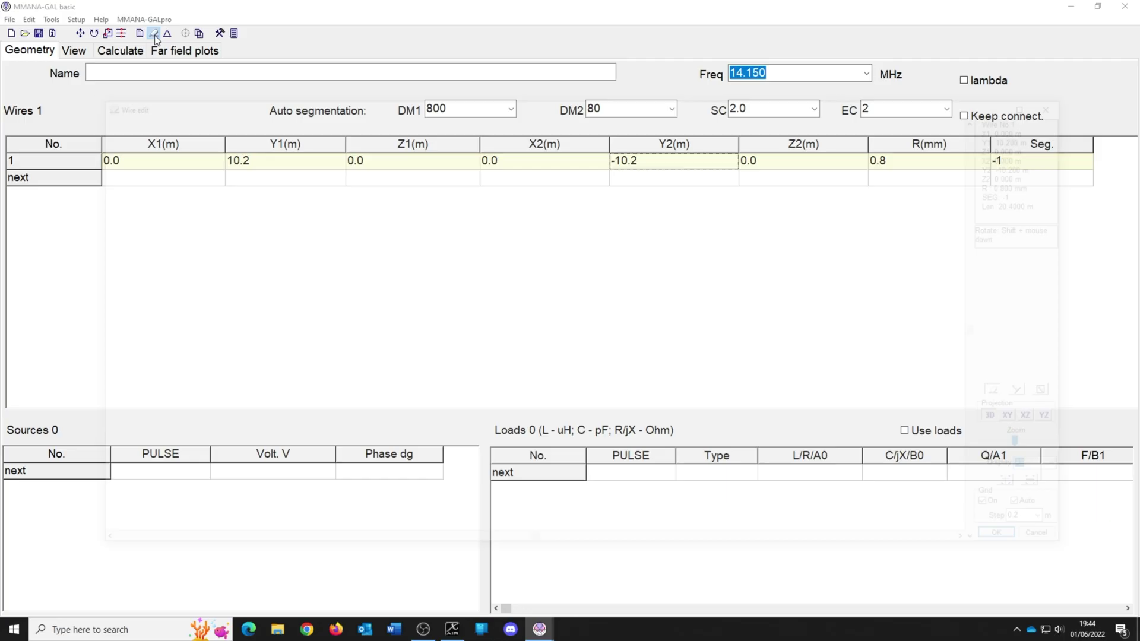
# Step: Open Wire edit and view the 20.4 m wire in XY, XZ and YZ projections
pyautogui.click(155, 35)
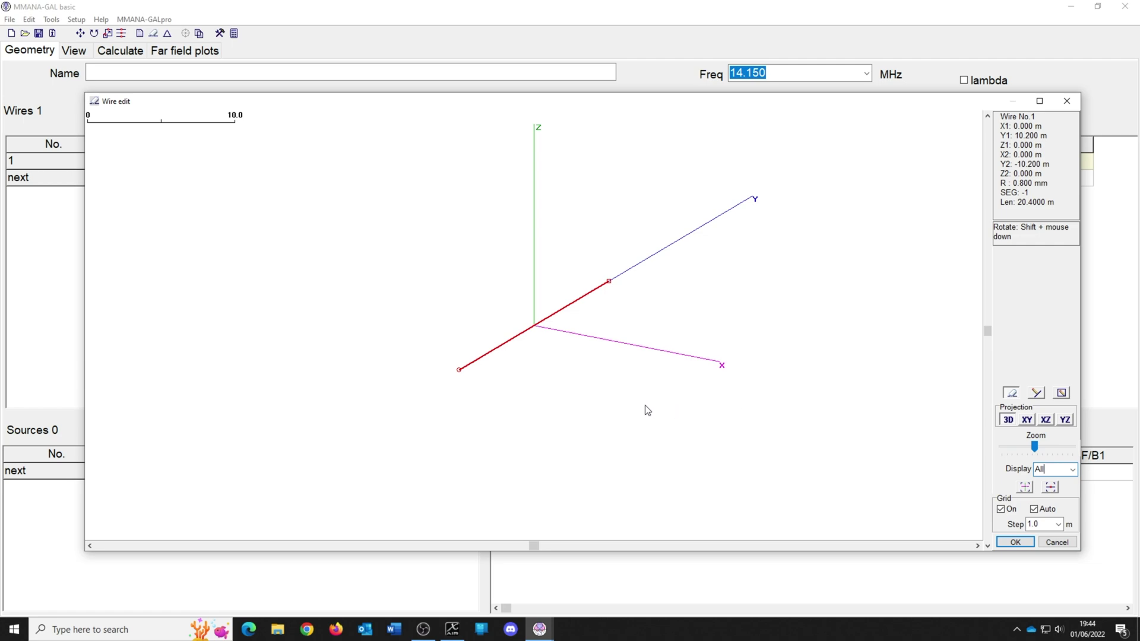
pyautogui.moveTo(647, 411)
pyautogui.mouseDown()
pyautogui.moveTo(629, 405)
pyautogui.moveTo(677, 416)
pyautogui.moveTo(686, 402)
pyautogui.moveTo(640, 391)
pyautogui.mouseUp()
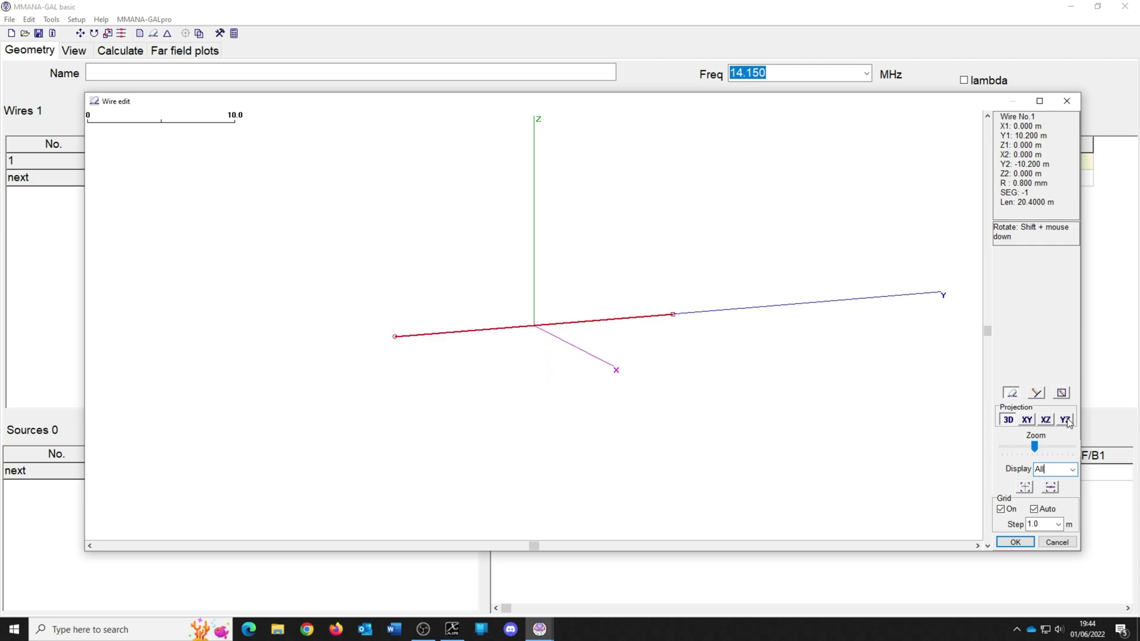
pyautogui.click(1030, 420)
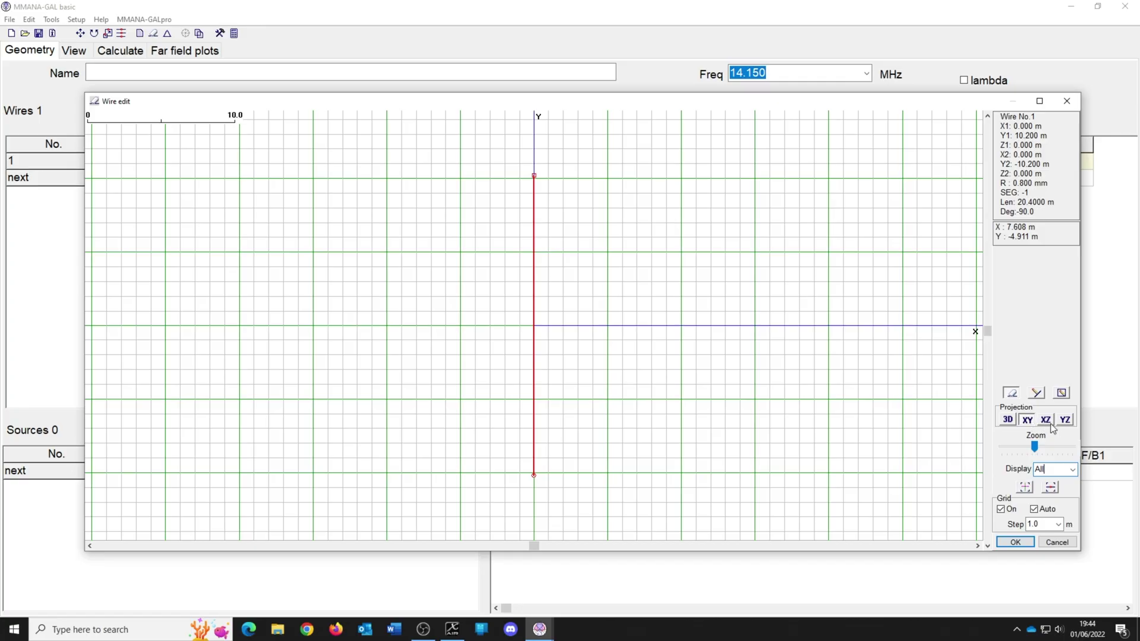
pyautogui.click(1046, 421)
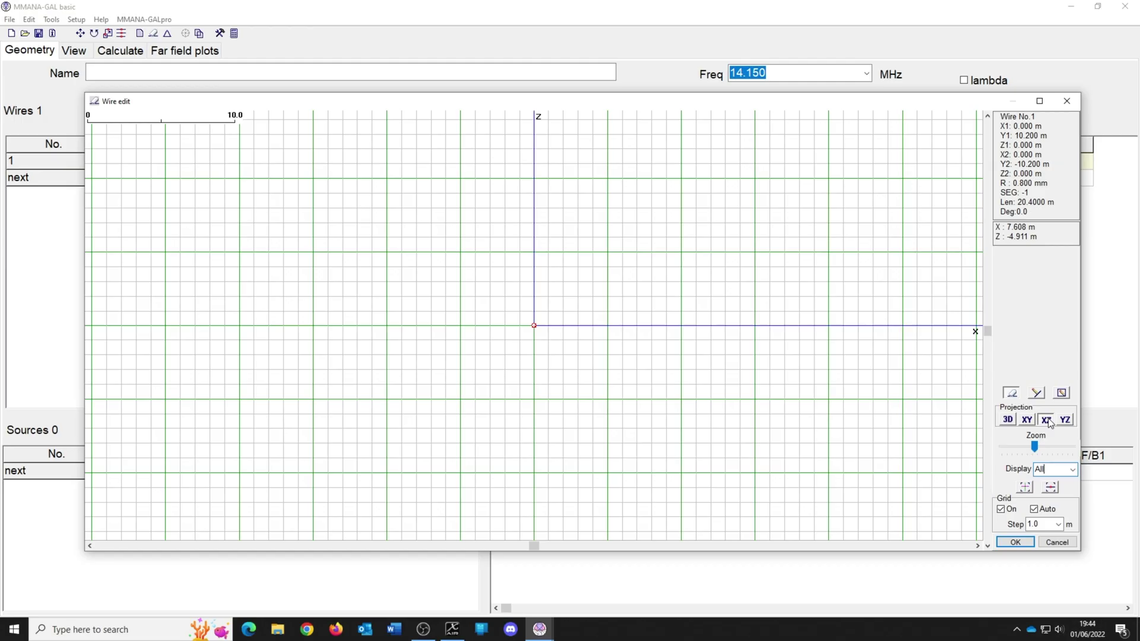
pyautogui.click(1066, 420)
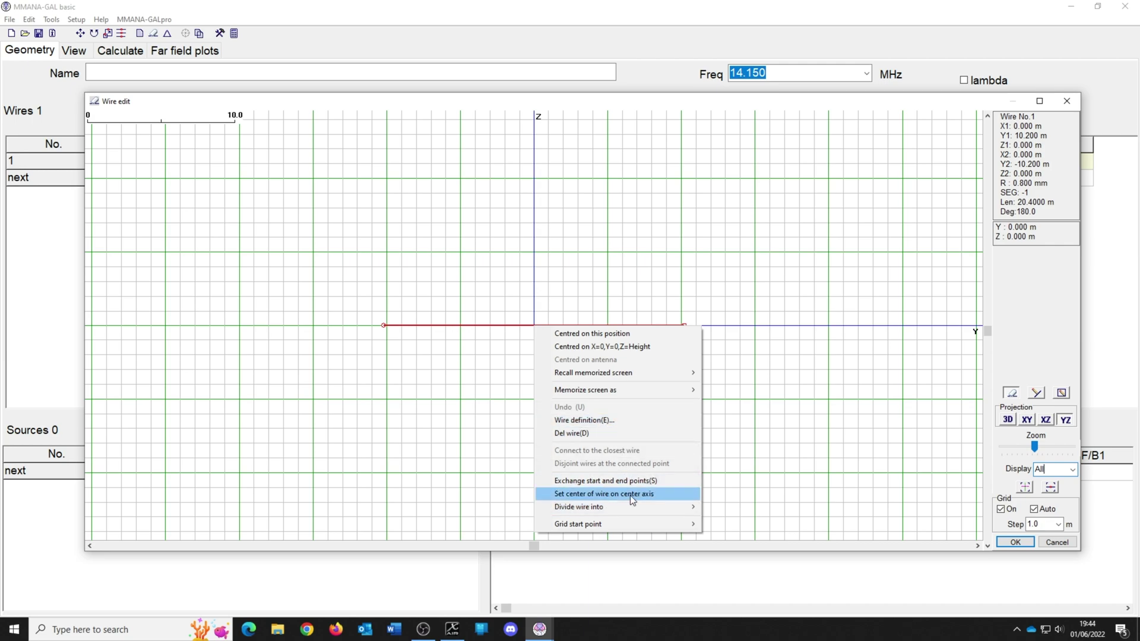
pyautogui.moveTo(579, 507)
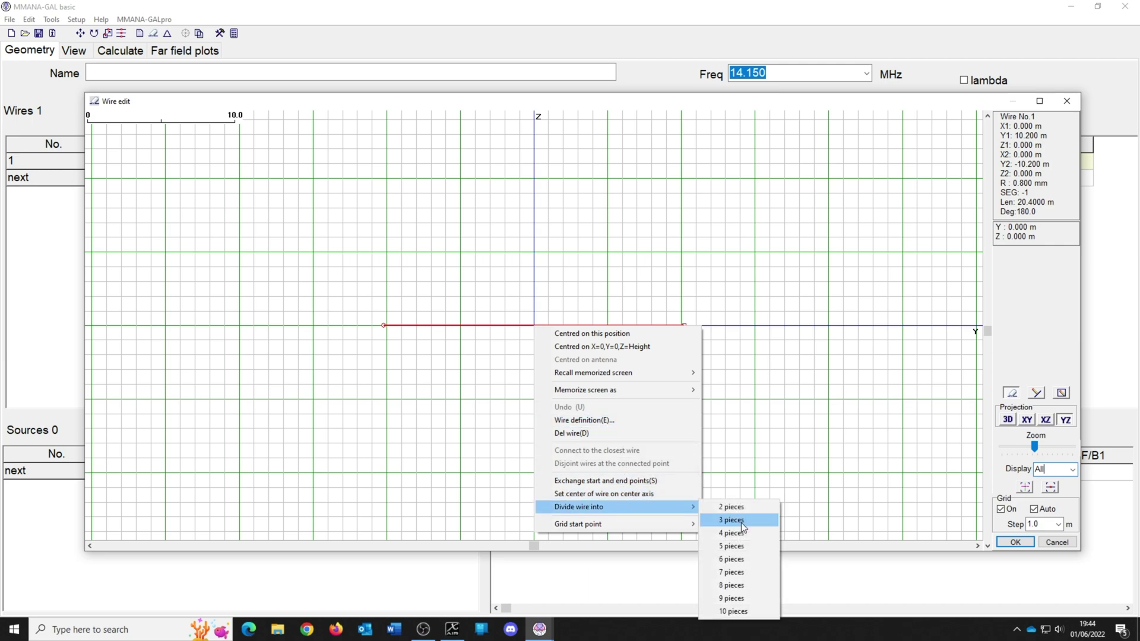
# Step: Divide the wire into three pieces and select the middle piece
pyautogui.click(741, 523)
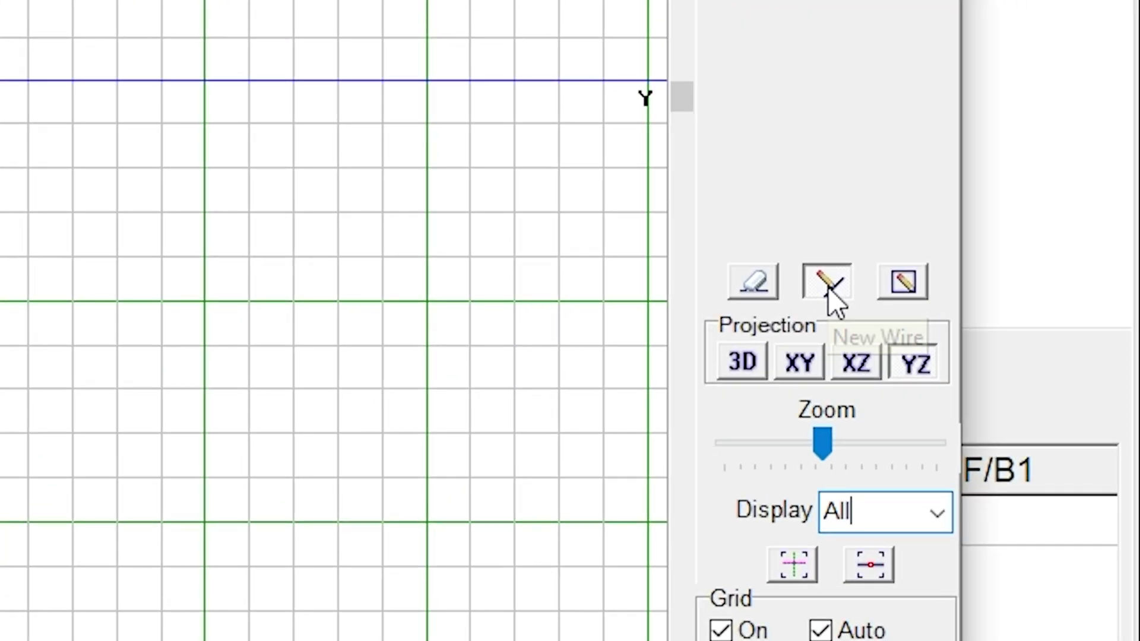
pyautogui.click(757, 286)
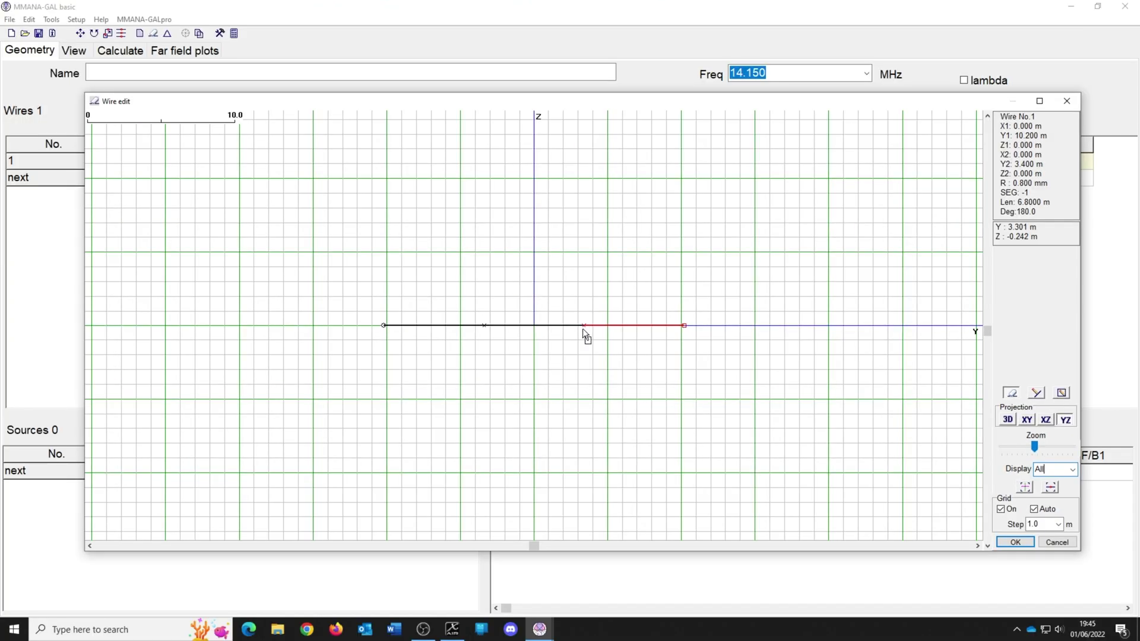
pyautogui.moveTo(584, 326); pyautogui.dragTo(520, 325)
pyautogui.click(487, 327)
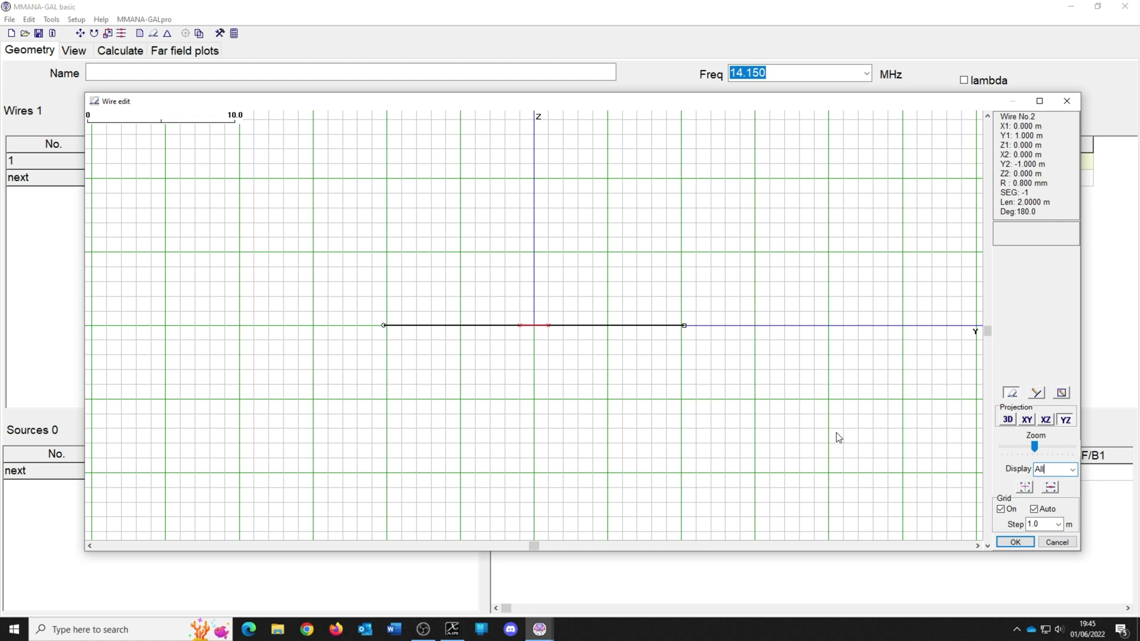
# Step: Drag the middle piece's ends to Y 0.1 m and −0.1 m and close Wire edit
pyautogui.moveTo(1039, 448); pyautogui.dragTo(1059, 446)
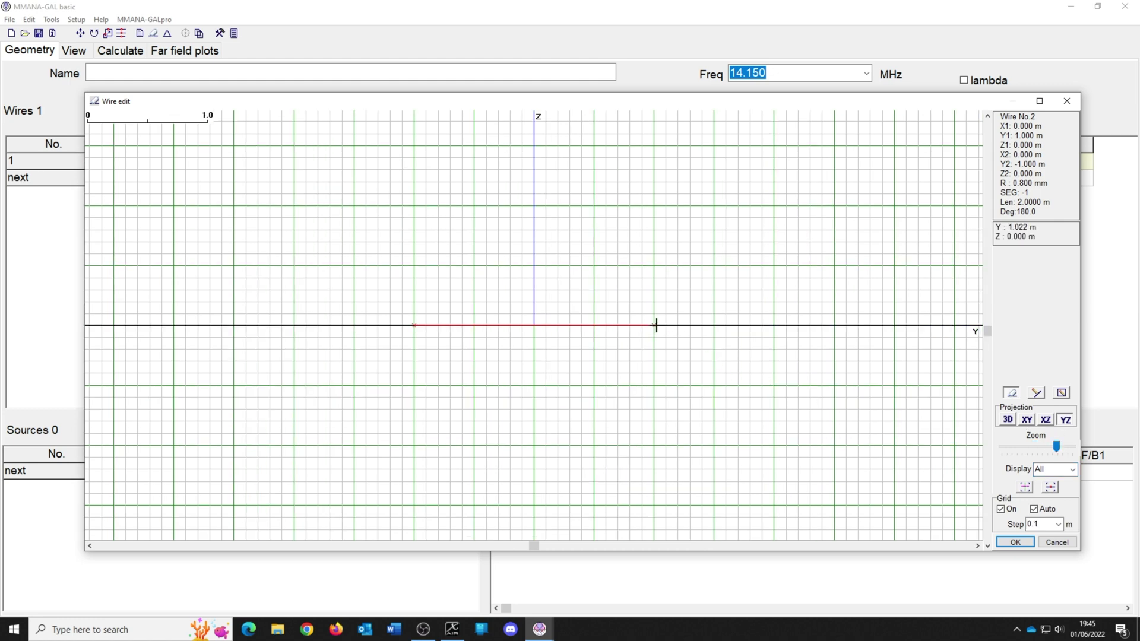
pyautogui.moveTo(656, 325); pyautogui.dragTo(647, 329)
pyautogui.moveTo(629, 325); pyautogui.dragTo(546, 325)
pyautogui.moveTo(394, 325); pyautogui.dragTo(522, 325)
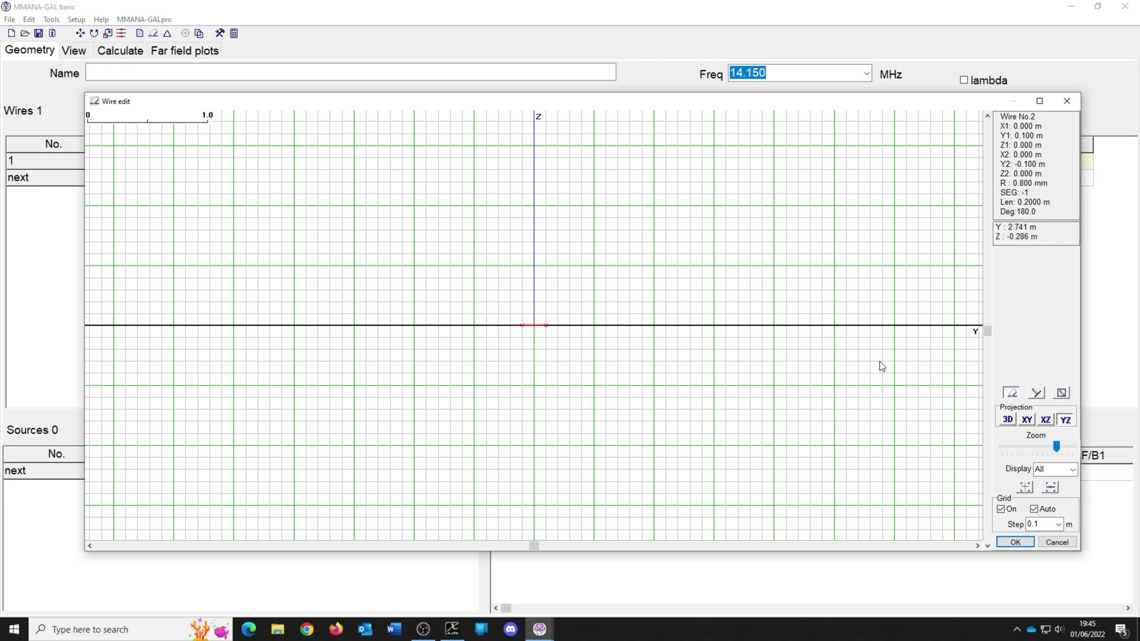
pyautogui.click(1015, 543)
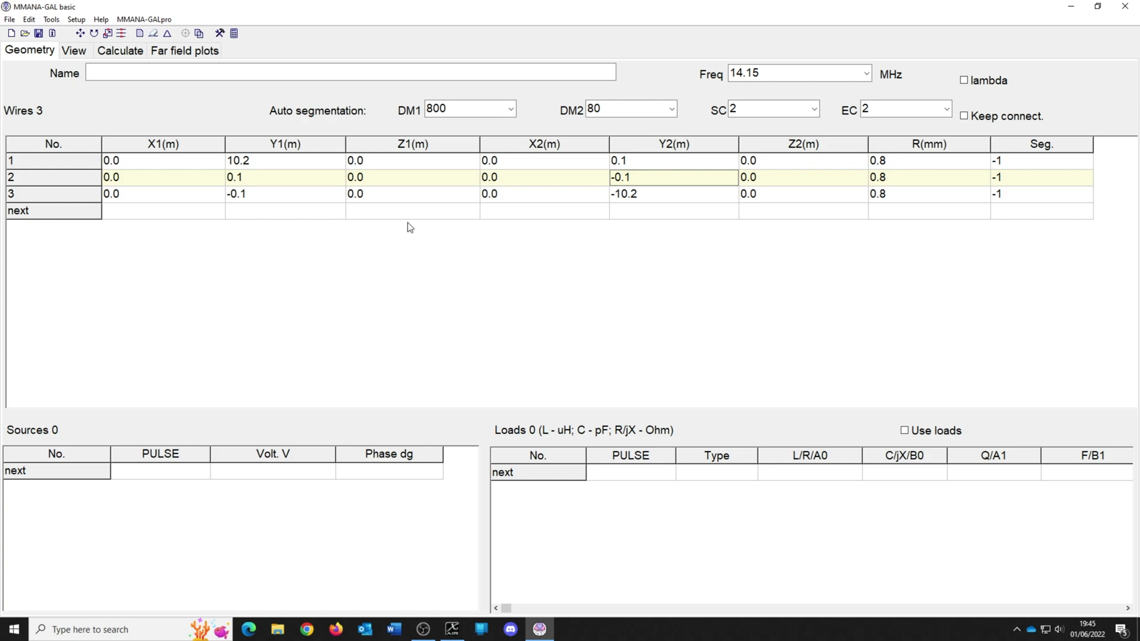
# Step: Inspect the coordinates of wires 3 and 1 in the 3D View tab
pyautogui.click(74, 51)
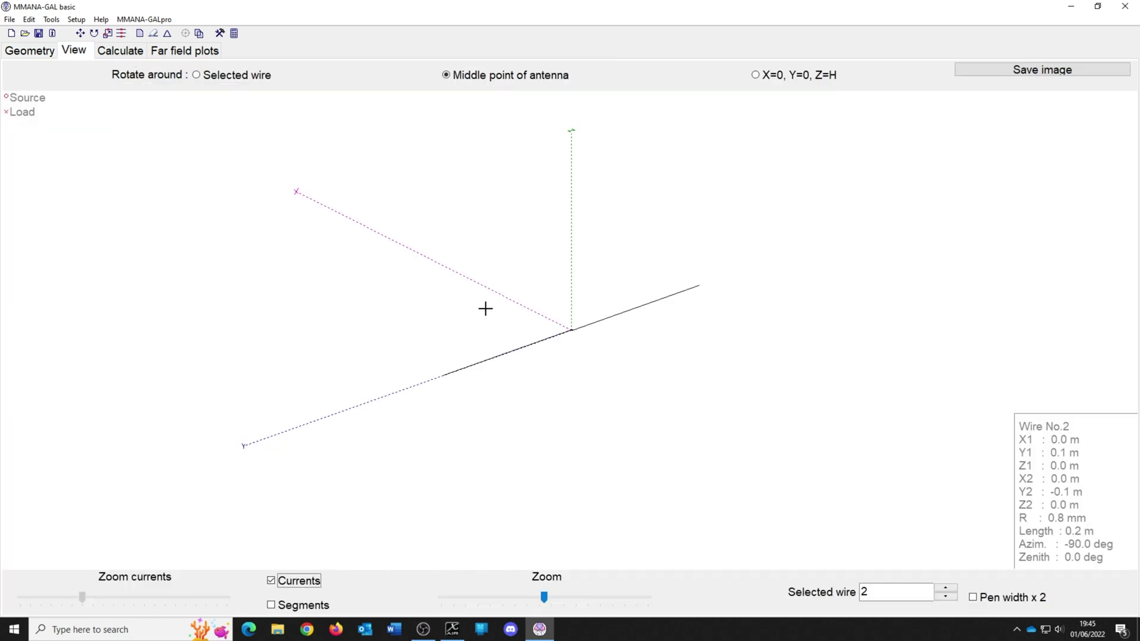
pyautogui.click(606, 320)
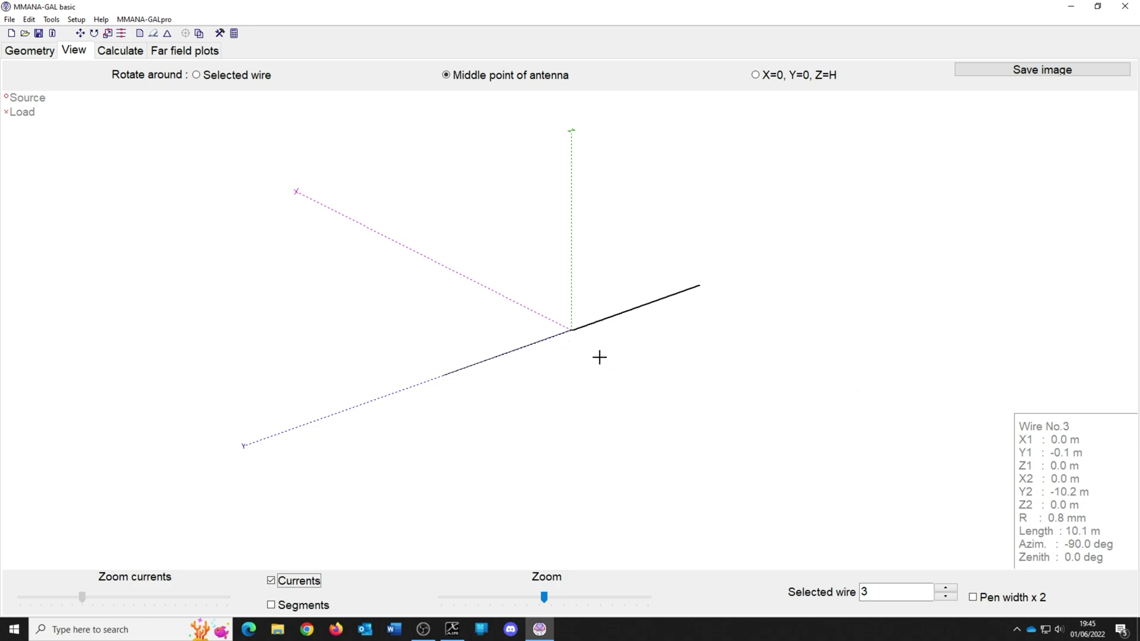
pyautogui.click(510, 349)
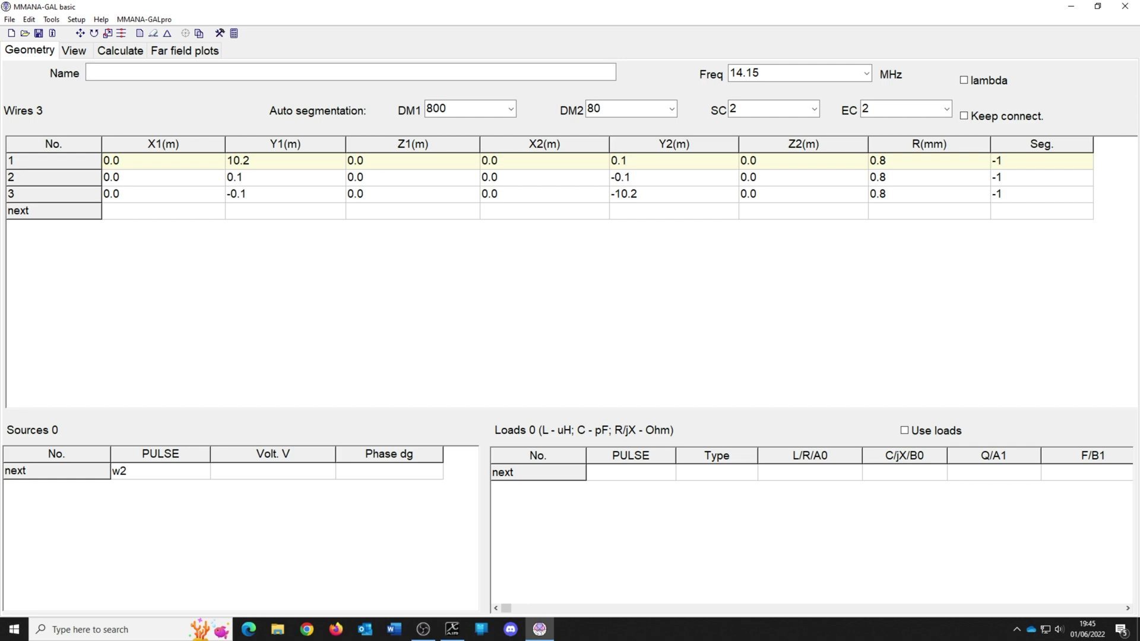
# Step: Place the source at w2c and bring up the 14.15 MHz calculation settings
pyautogui.press('Return')
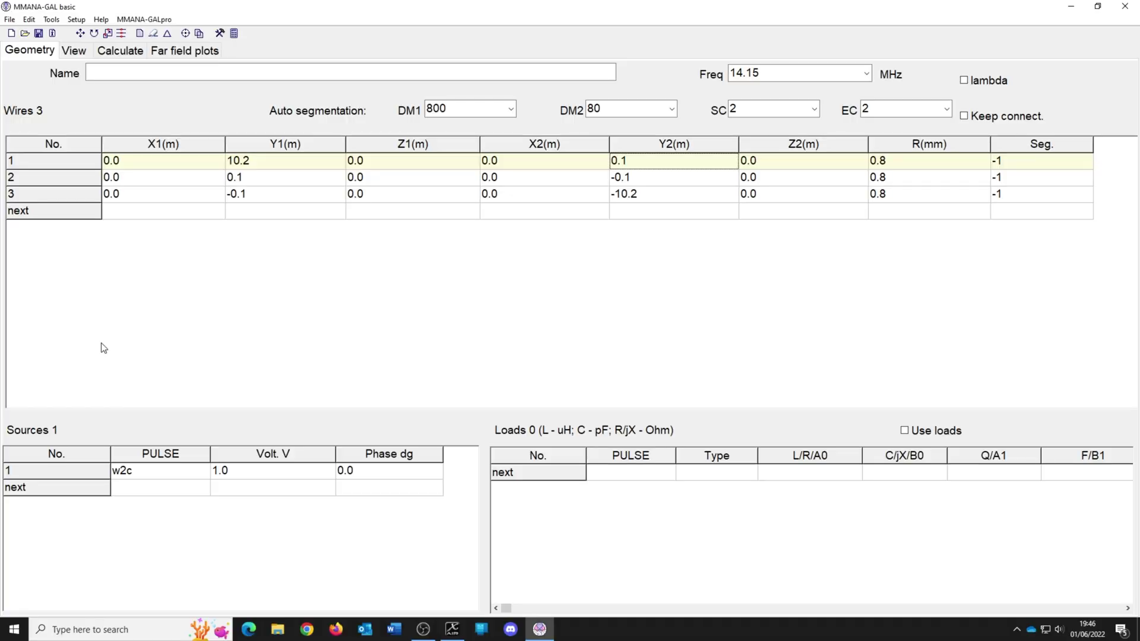
pyautogui.click(74, 53)
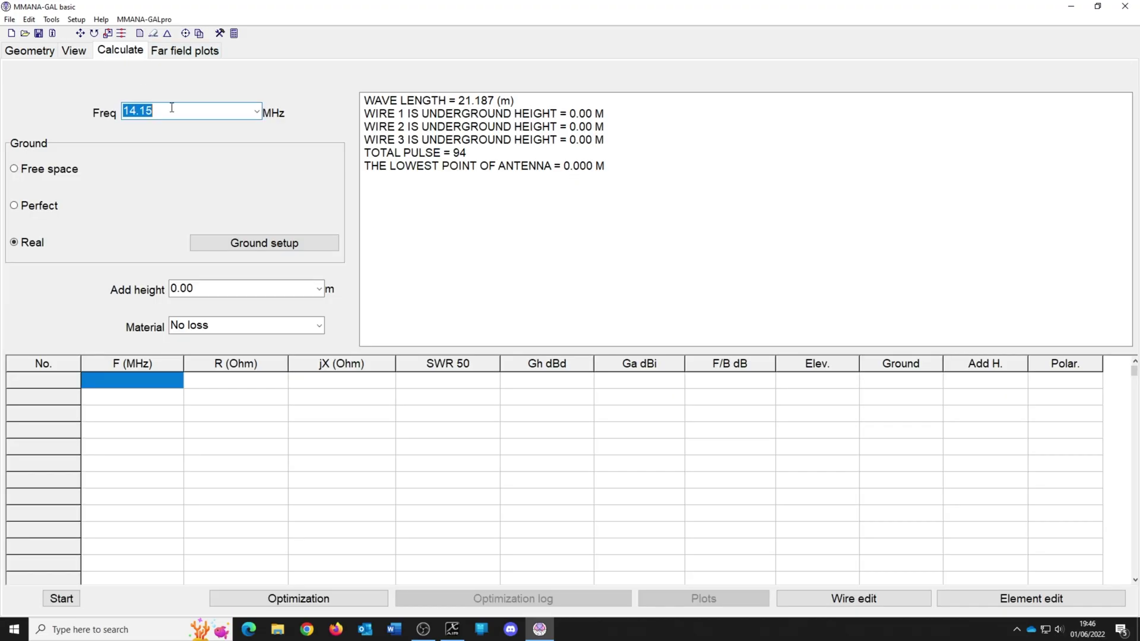
# Step: Change the design frequency from 14.150 to 7.2 MHz
pyautogui.click(256, 112)
pyautogui.click(27, 51)
pyautogui.click(22, 54)
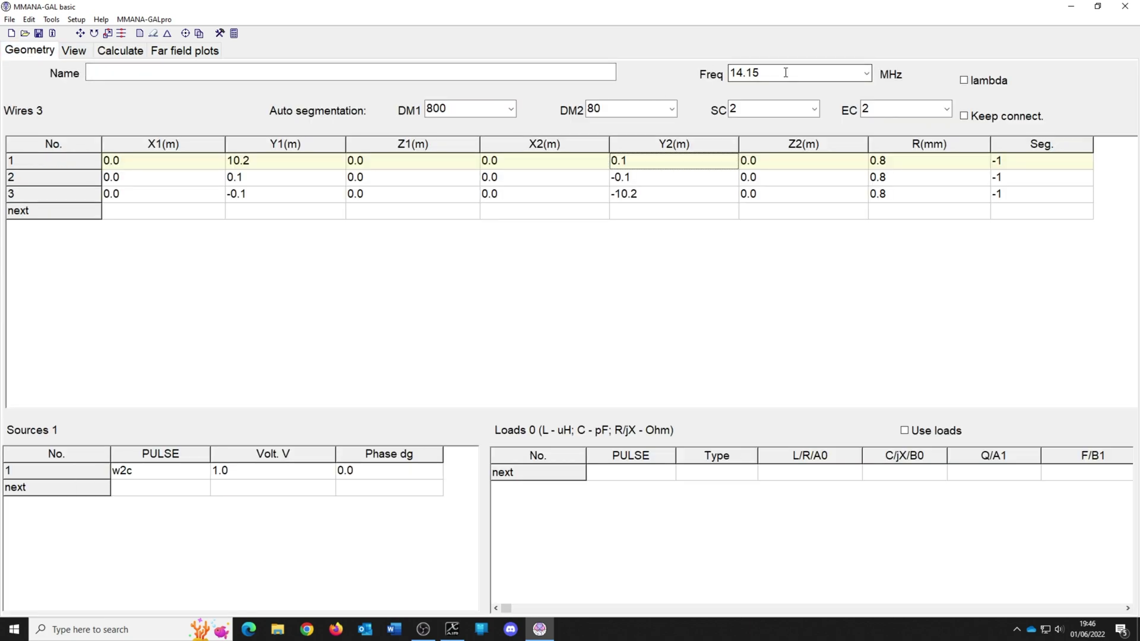
pyautogui.click(769, 80)
pyautogui.write('7')
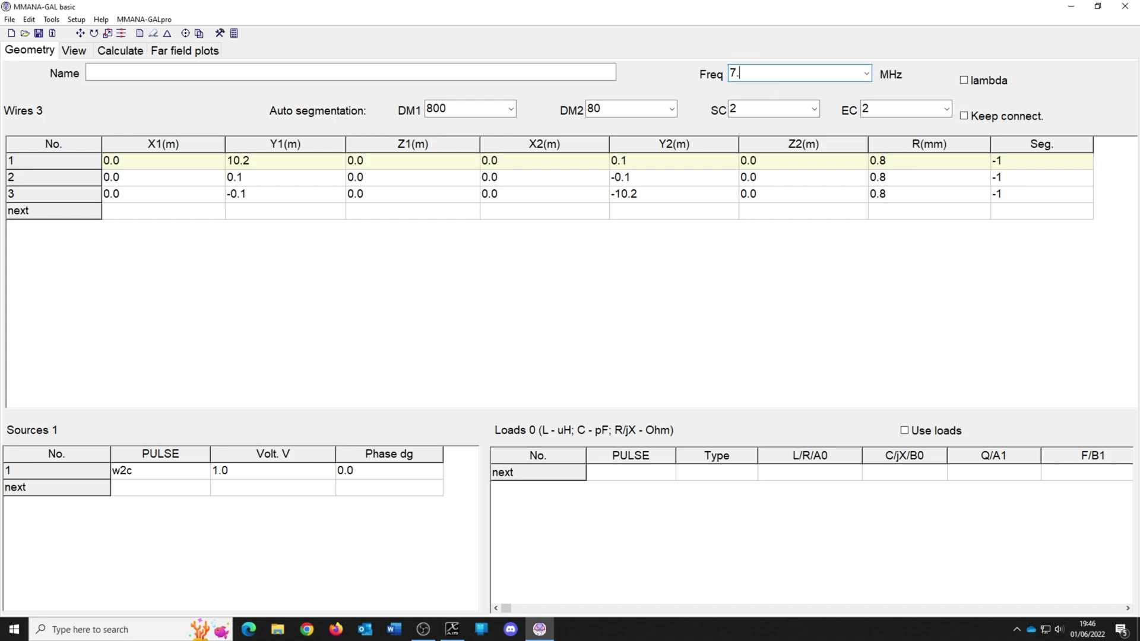
pyautogui.write('.2')
pyautogui.click(153, 216)
# Step: Set the added height to 8 m and the material to Cu wire
pyautogui.click(120, 50)
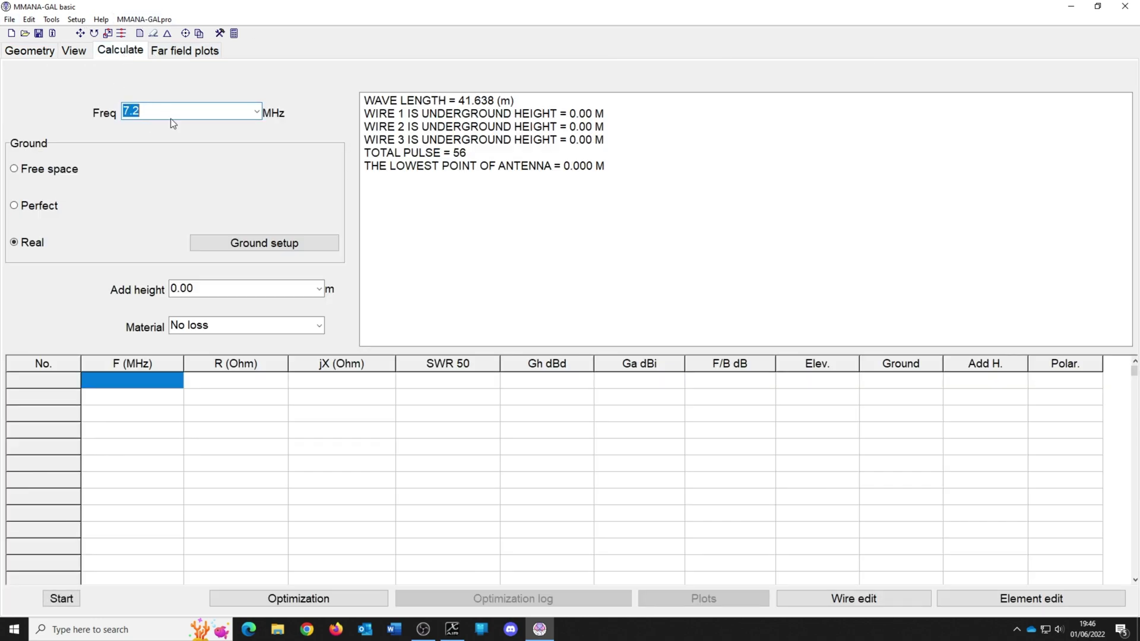
pyautogui.moveTo(172, 110); pyautogui.dragTo(109, 112)
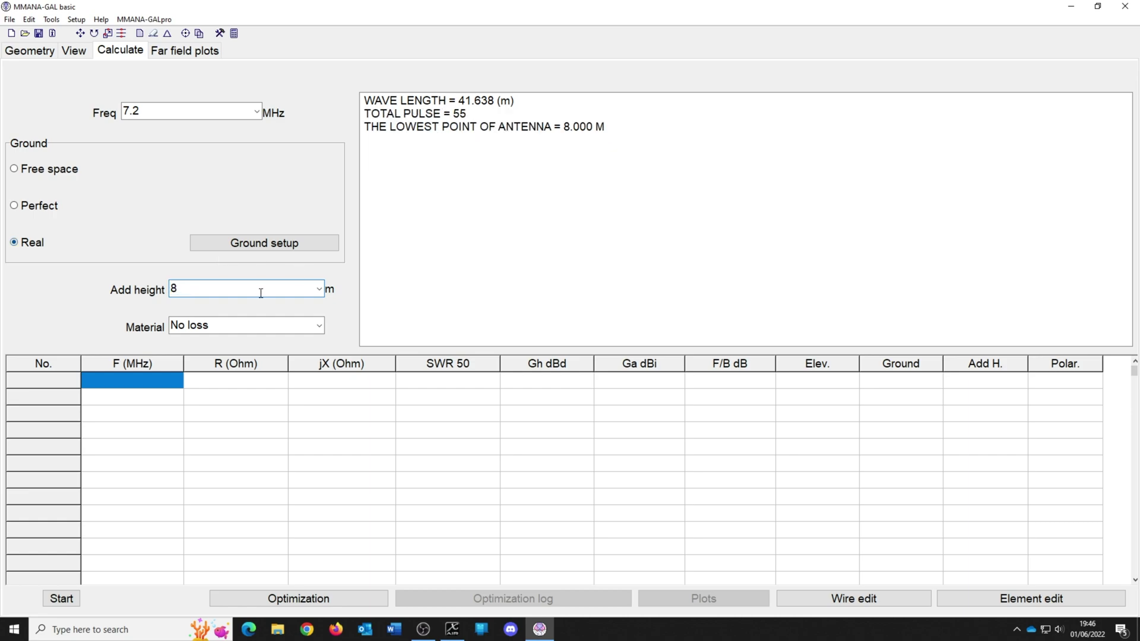
pyautogui.click(192, 433)
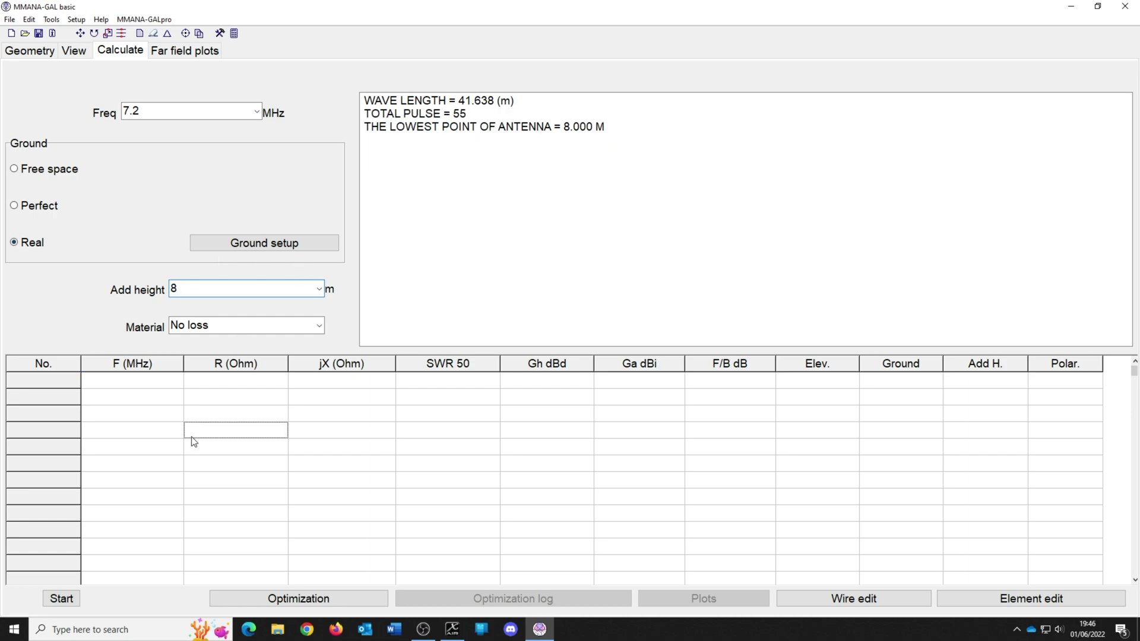
pyautogui.click(320, 329)
pyautogui.click(215, 356)
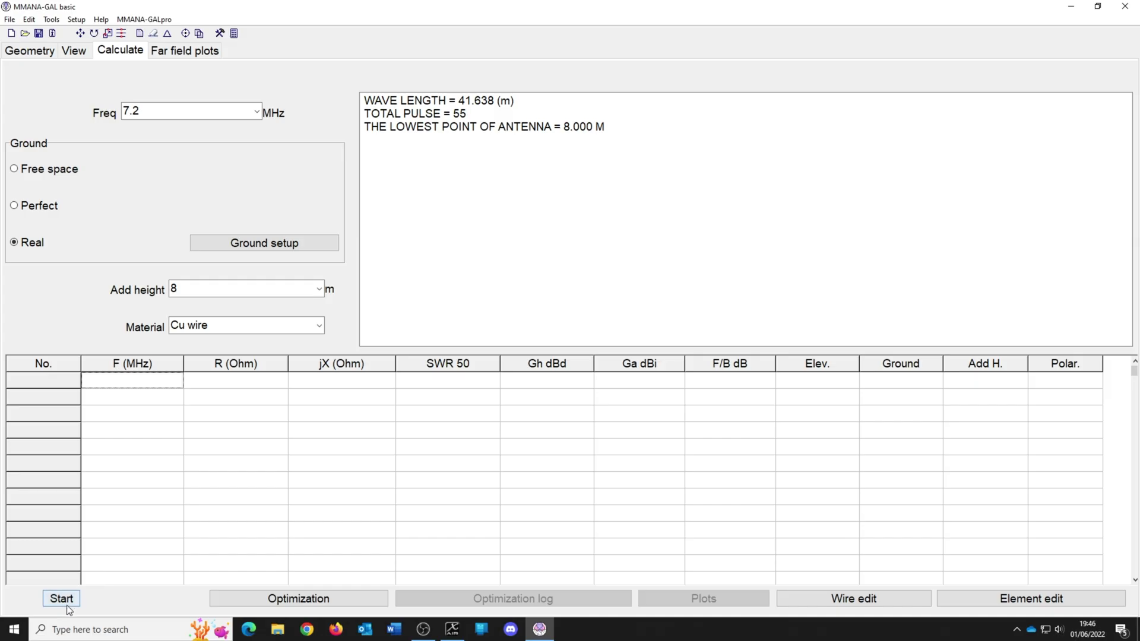
# Step: Calculate at several frequencies near 7 MHz, finishing at 7.0 MHz with SWR 1.19
pyautogui.click(64, 600)
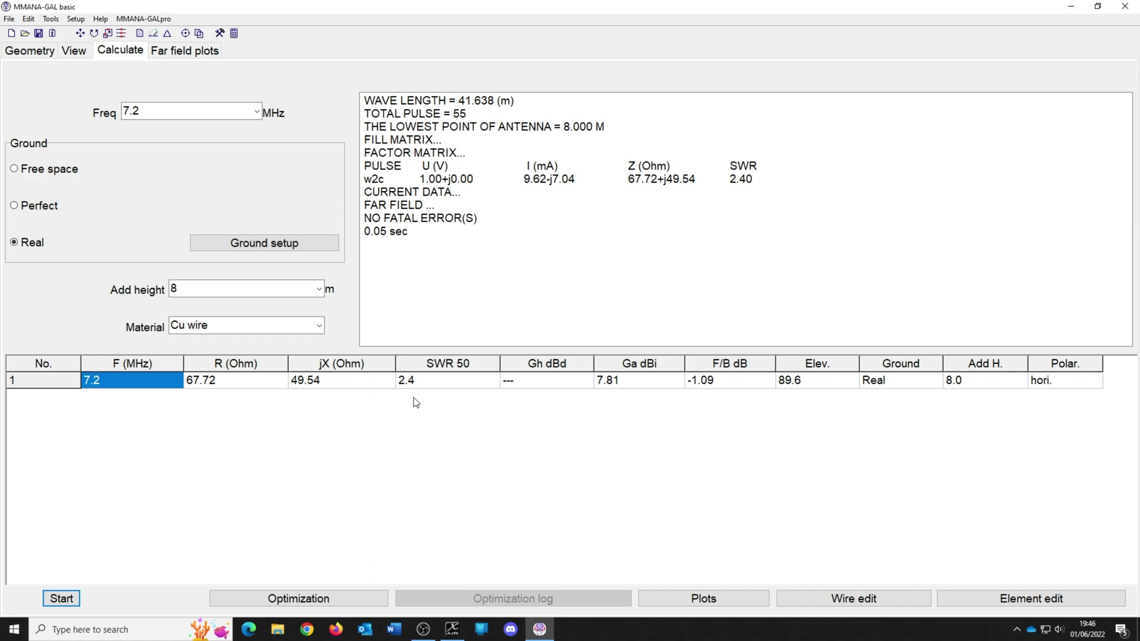
pyautogui.click(429, 385)
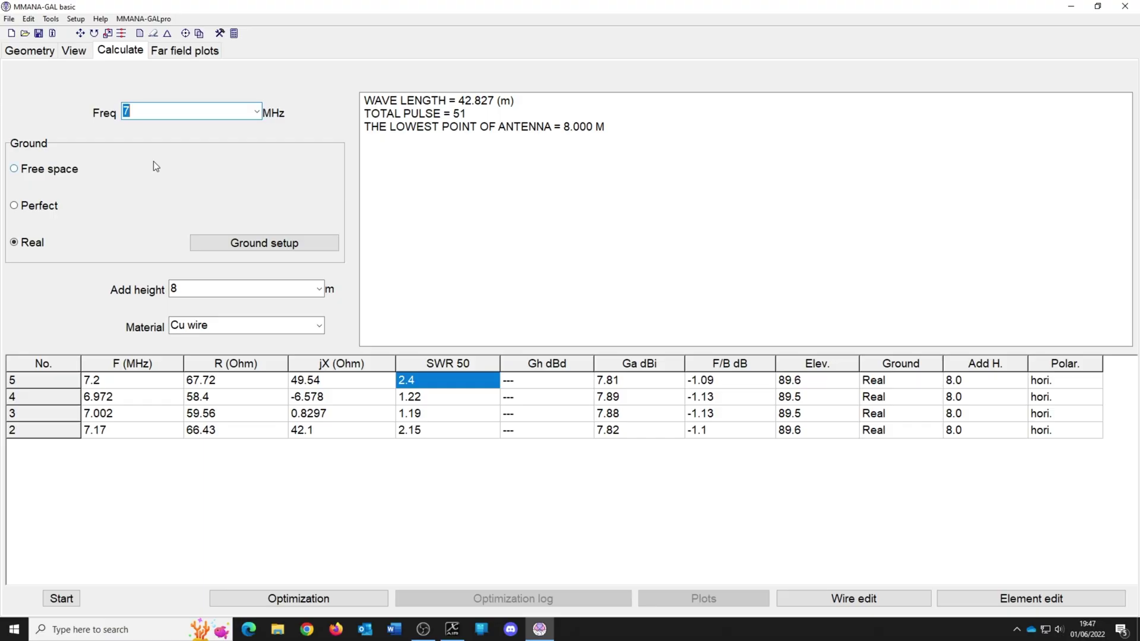
pyautogui.click(63, 597)
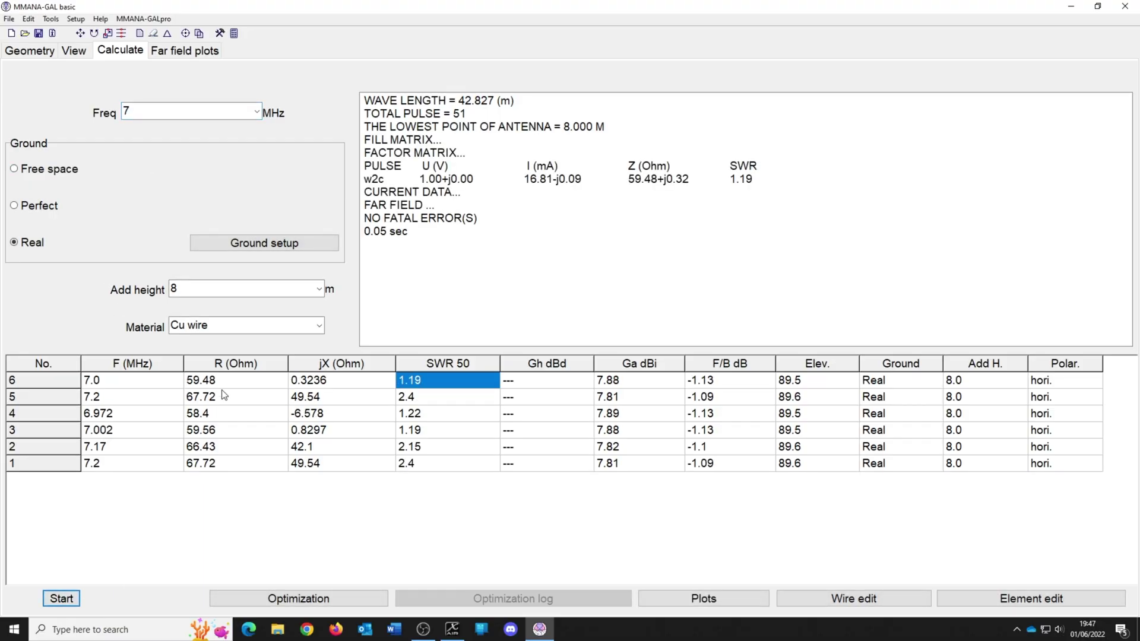
pyautogui.click(434, 382)
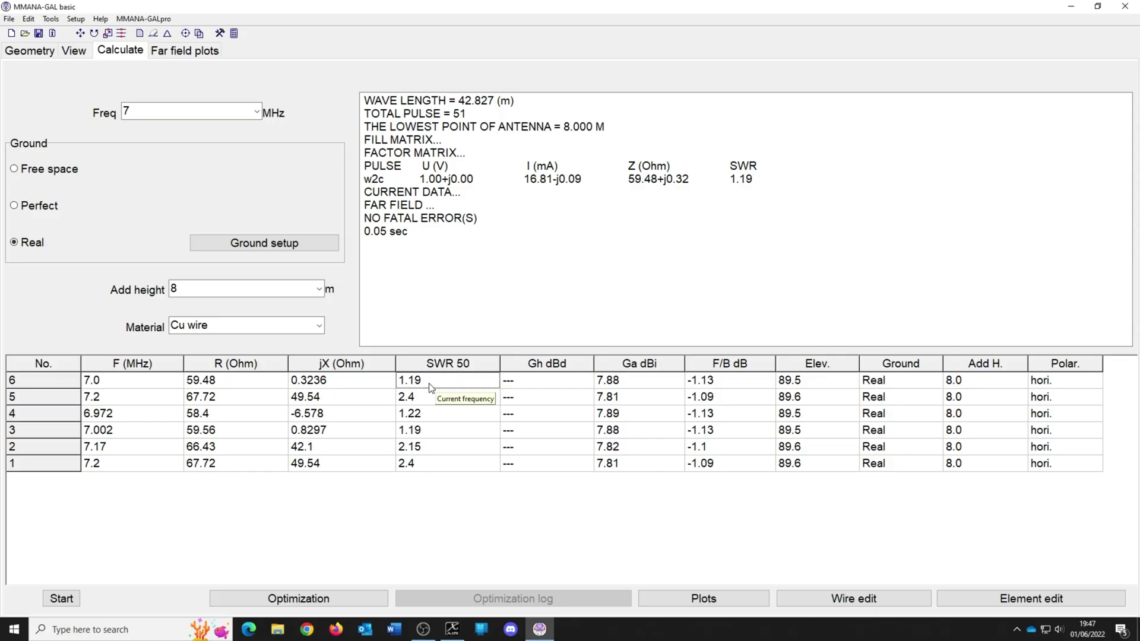
# Step: Show far-field patterns at 45° elevation and probe the azimuth gain, reading 6.0 dBi at 0°
pyautogui.click(183, 54)
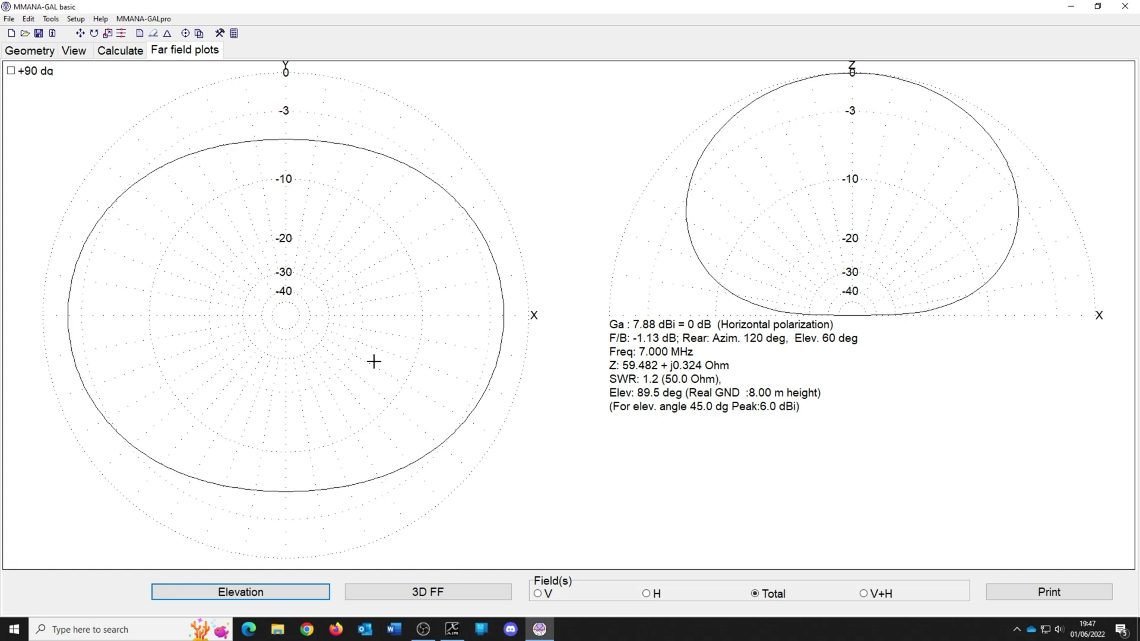
pyautogui.click(275, 595)
pyautogui.write('45')
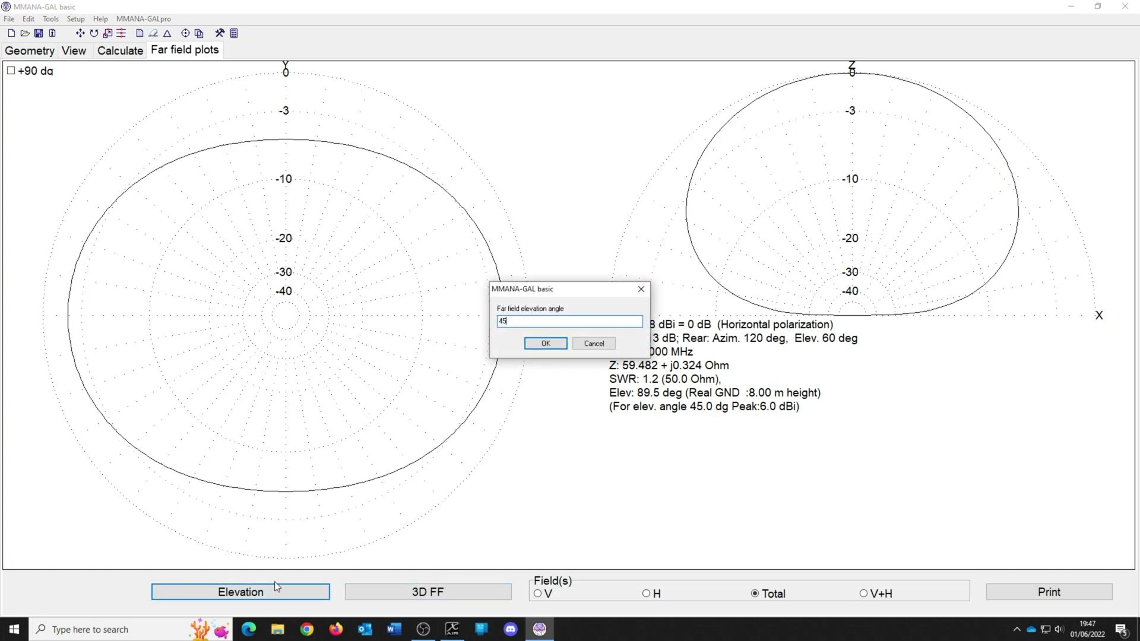
pyautogui.press('Return')
pyautogui.moveTo(333, 155)
pyautogui.mouseDown()
pyautogui.moveTo(247, 128)
pyautogui.moveTo(290, 125)
pyautogui.mouseUp()
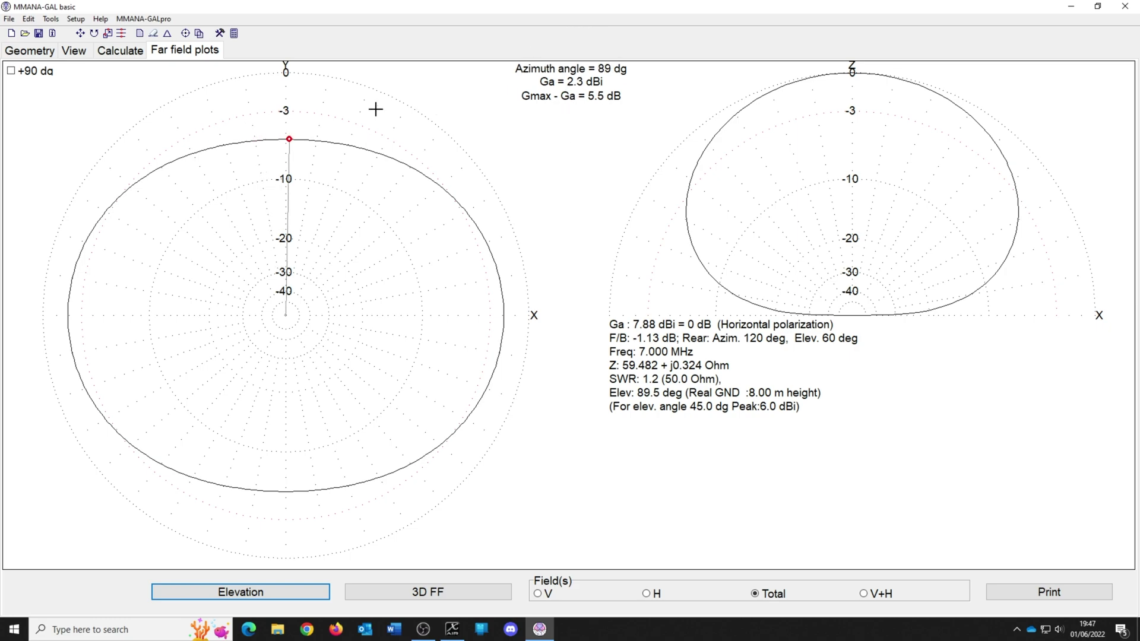
pyautogui.moveTo(289, 127)
pyautogui.mouseDown()
pyautogui.moveTo(508, 241)
pyautogui.moveTo(521, 314)
pyautogui.mouseUp()
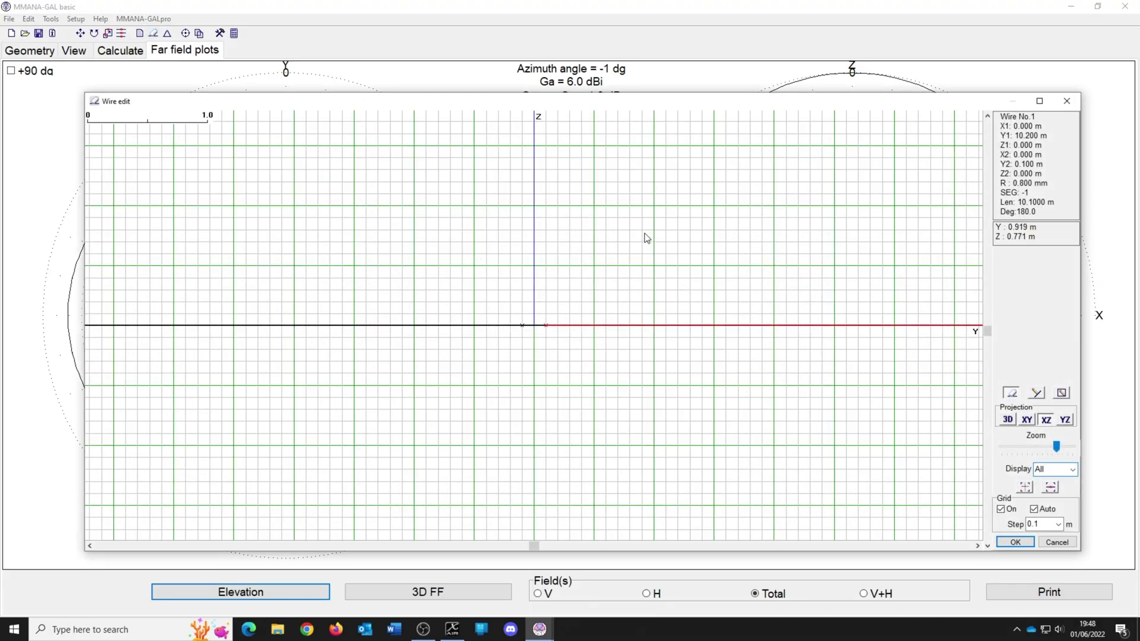
# Step: Drop both outer leg ends to Z −3 m below the feed point
pyautogui.moveTo(1058, 447)
pyautogui.mouseDown()
pyautogui.moveTo(1023, 447)
pyautogui.moveTo(1036, 446)
pyautogui.mouseUp()
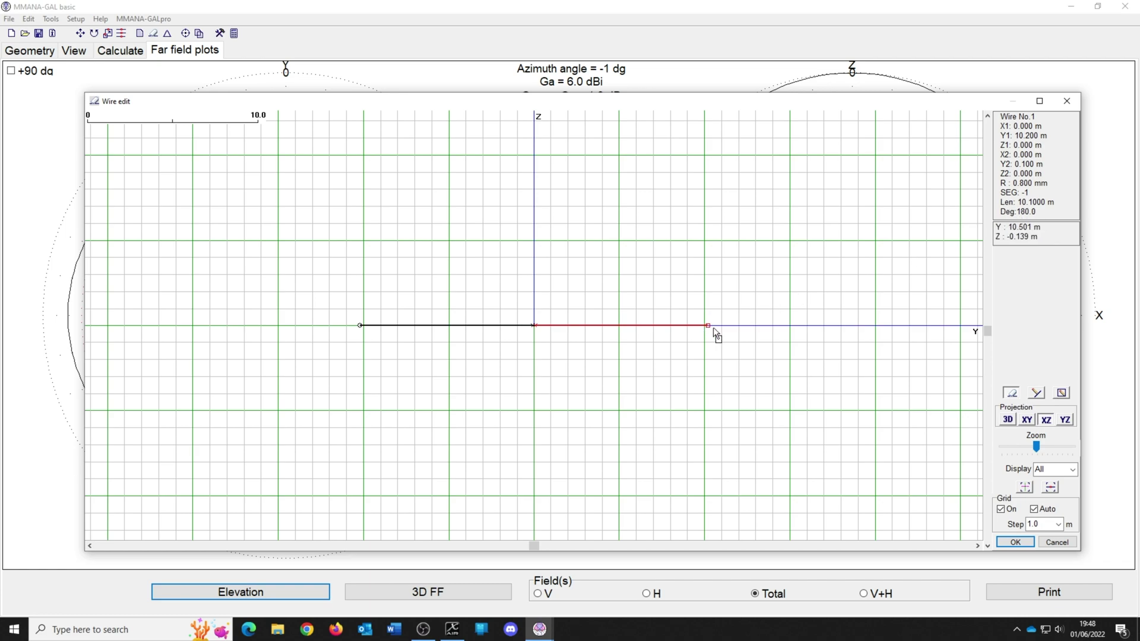
pyautogui.moveTo(707, 325); pyautogui.dragTo(708, 379)
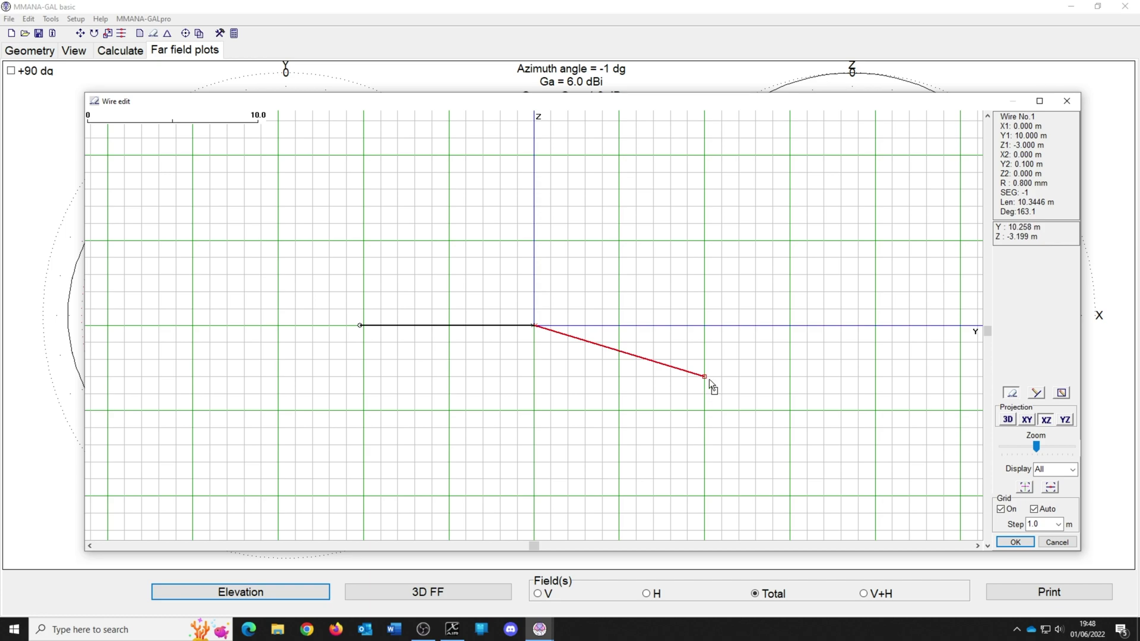
pyautogui.moveTo(370, 329); pyautogui.dragTo(365, 374)
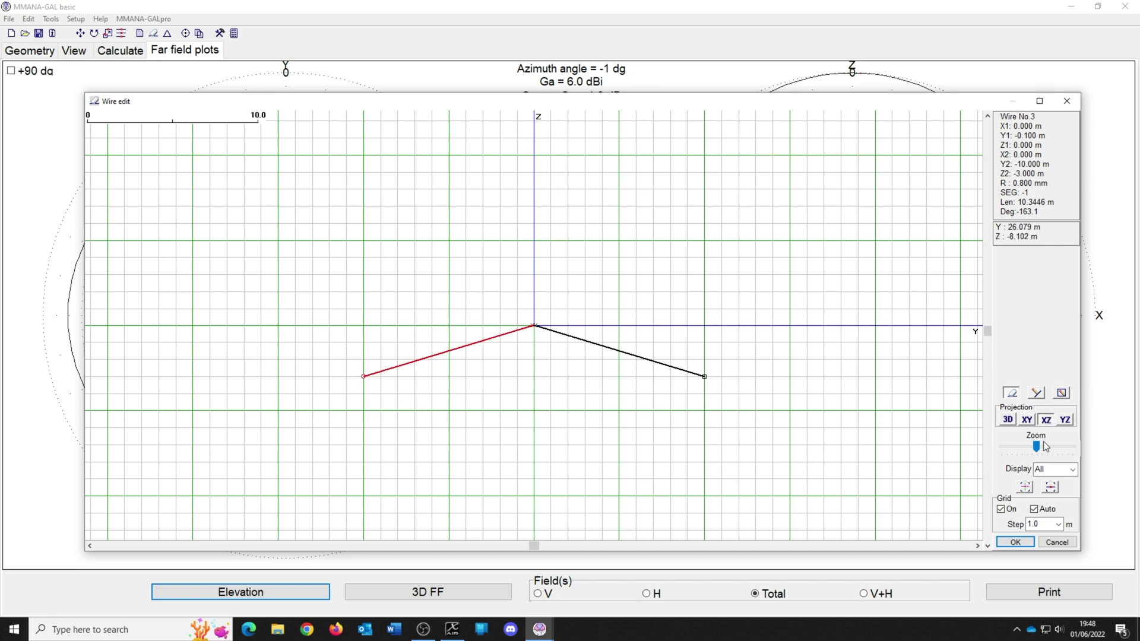
pyautogui.scroll(3, 1058, 448)
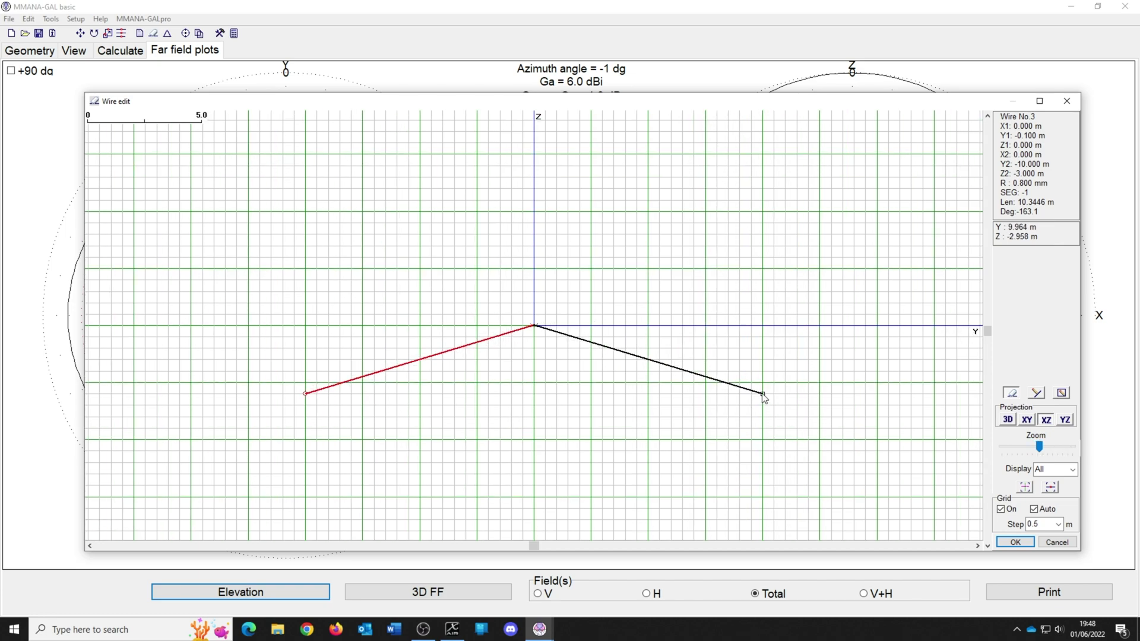
# Step: Pull both leg ends inward to 9.5 m
pyautogui.click(762, 393)
pyautogui.moveTo(762, 393); pyautogui.dragTo(753, 394)
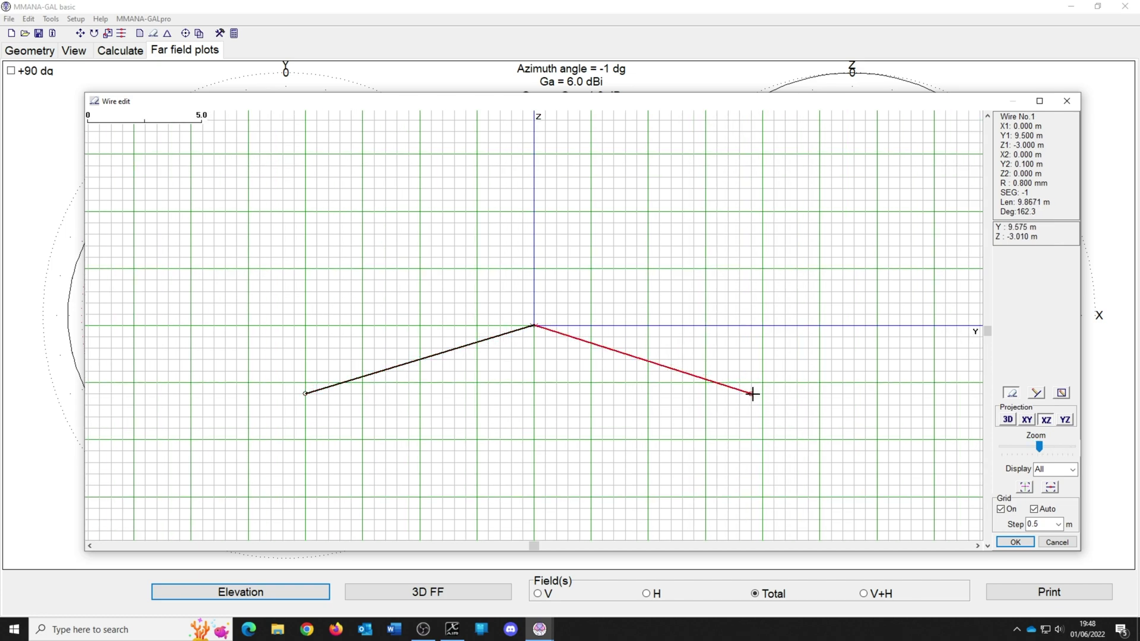
pyautogui.click(305, 393)
pyautogui.moveTo(305, 394); pyautogui.dragTo(318, 392)
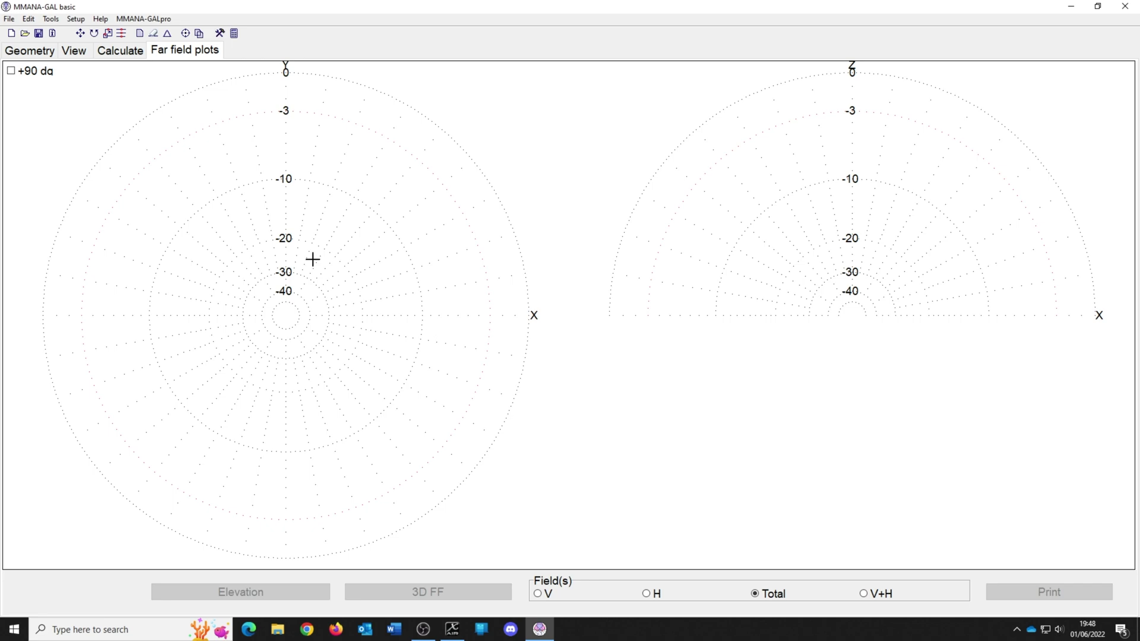
# Step: Calculate the inverted V at 7.0 MHz, then at 7.2 MHz, giving SWR 1.18
pyautogui.click(29, 51)
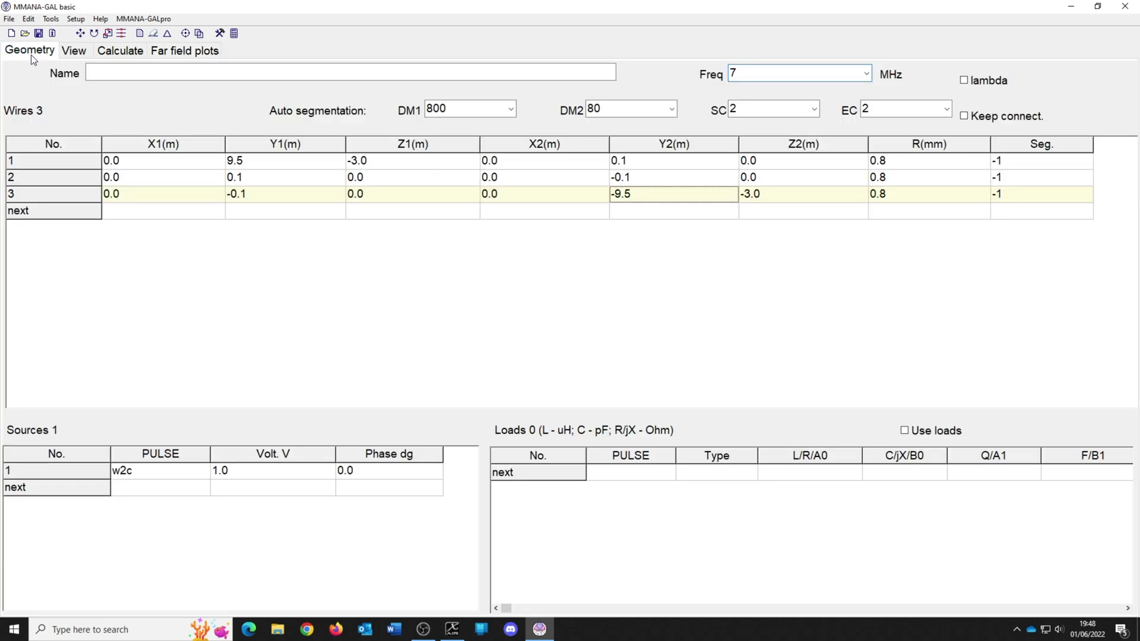
pyautogui.click(114, 53)
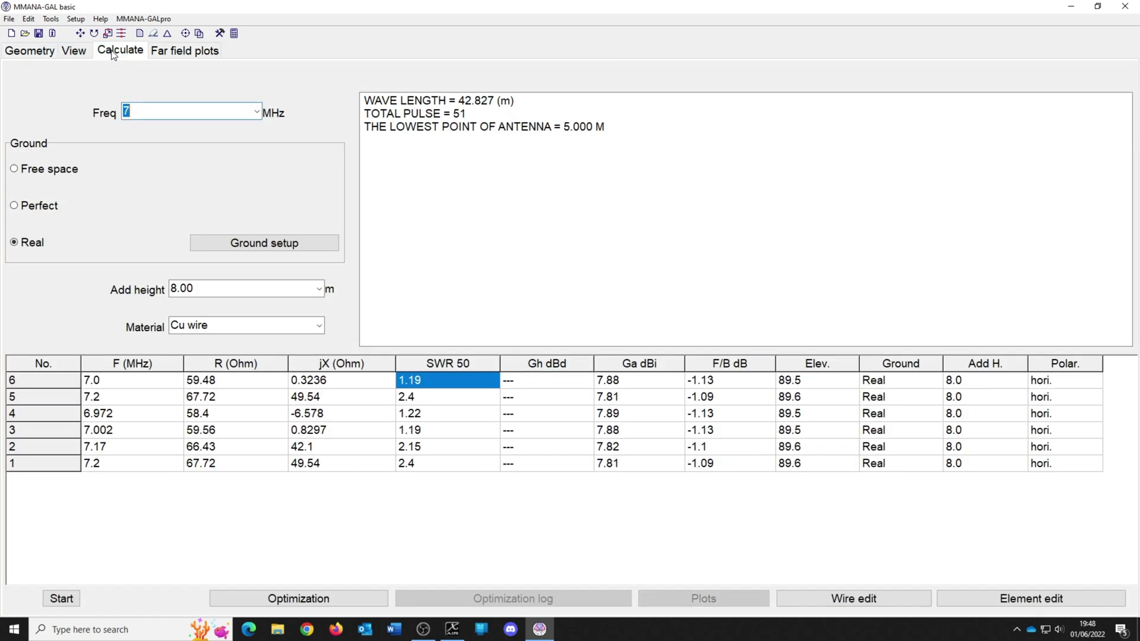
pyautogui.click(60, 598)
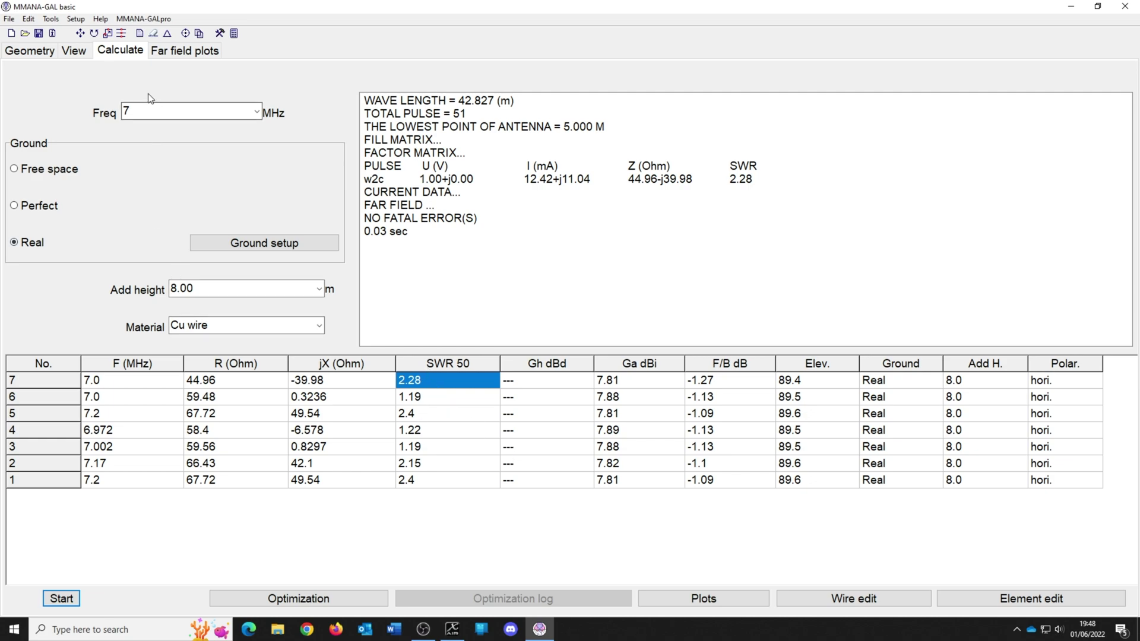
pyautogui.write('7.2')
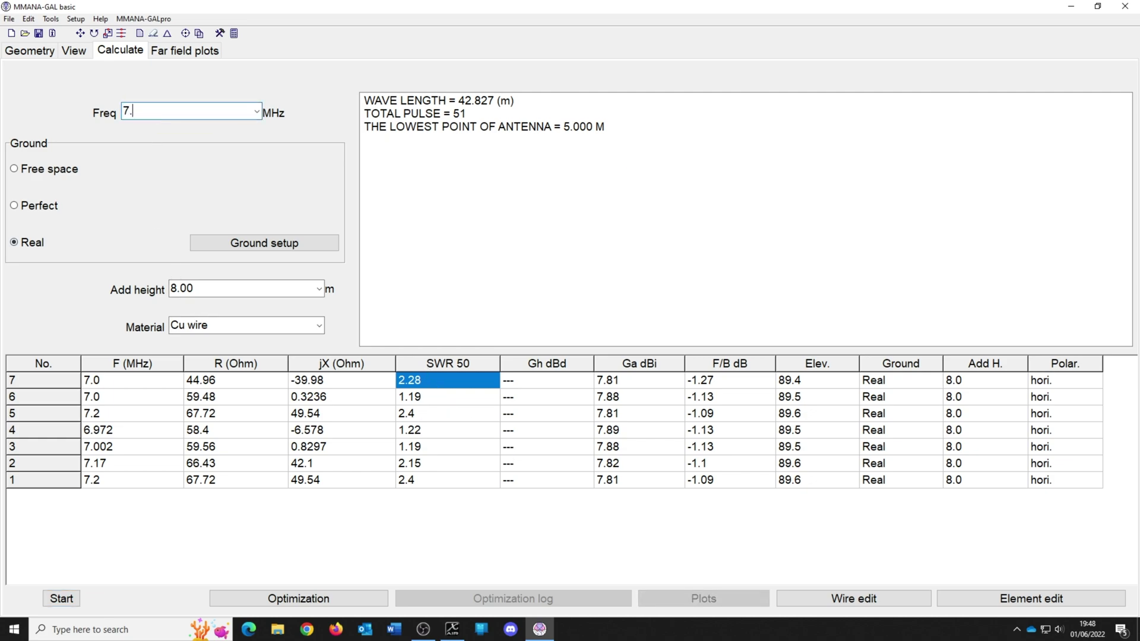
pyautogui.click(62, 600)
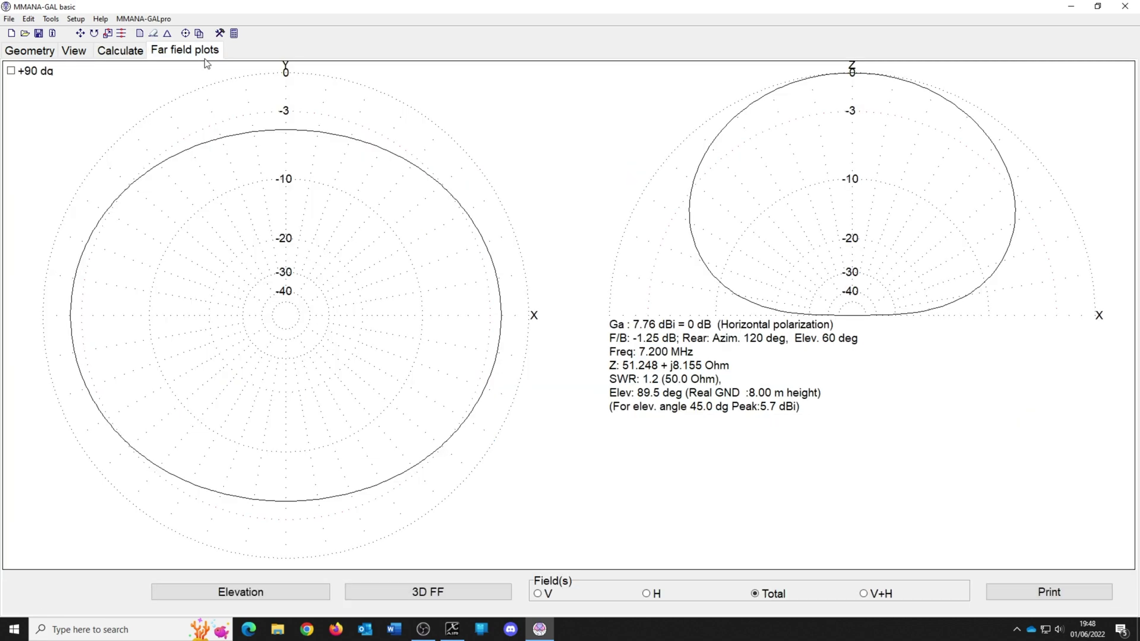
# Step: Set the azimuth elevation angle to 45°, then orbit and close the 3D far-field pattern
pyautogui.click(282, 595)
pyautogui.write('45')
pyautogui.press('Return')
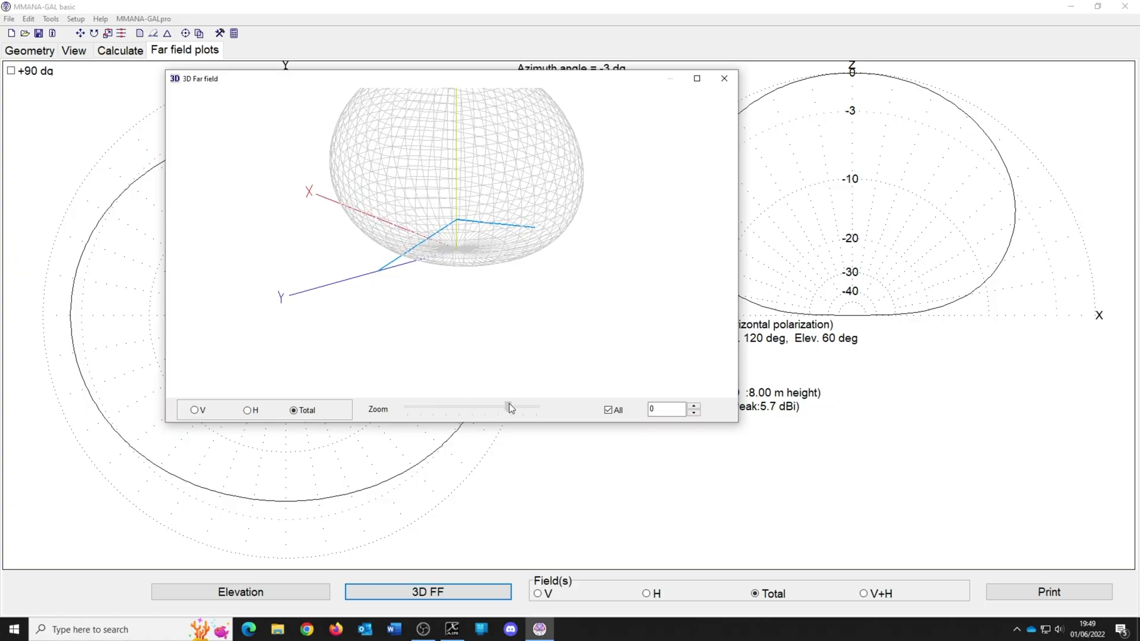
pyautogui.moveTo(461, 183)
pyautogui.mouseDown()
pyautogui.moveTo(446, 298)
pyautogui.moveTo(573, 294)
pyautogui.moveTo(691, 219)
pyautogui.mouseUp()
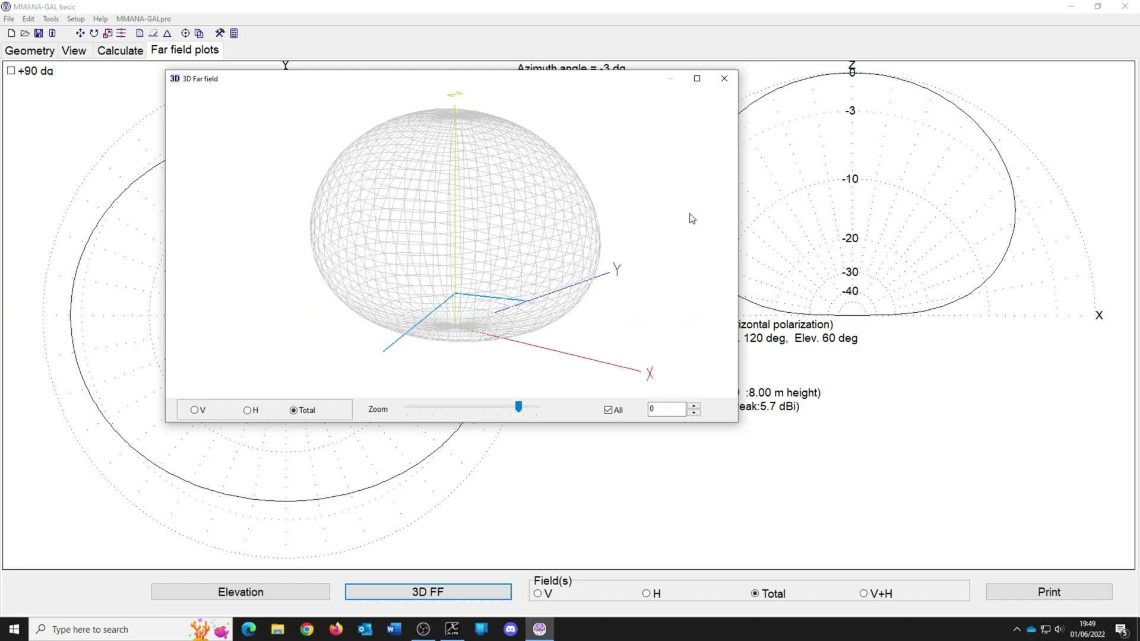
pyautogui.click(725, 80)
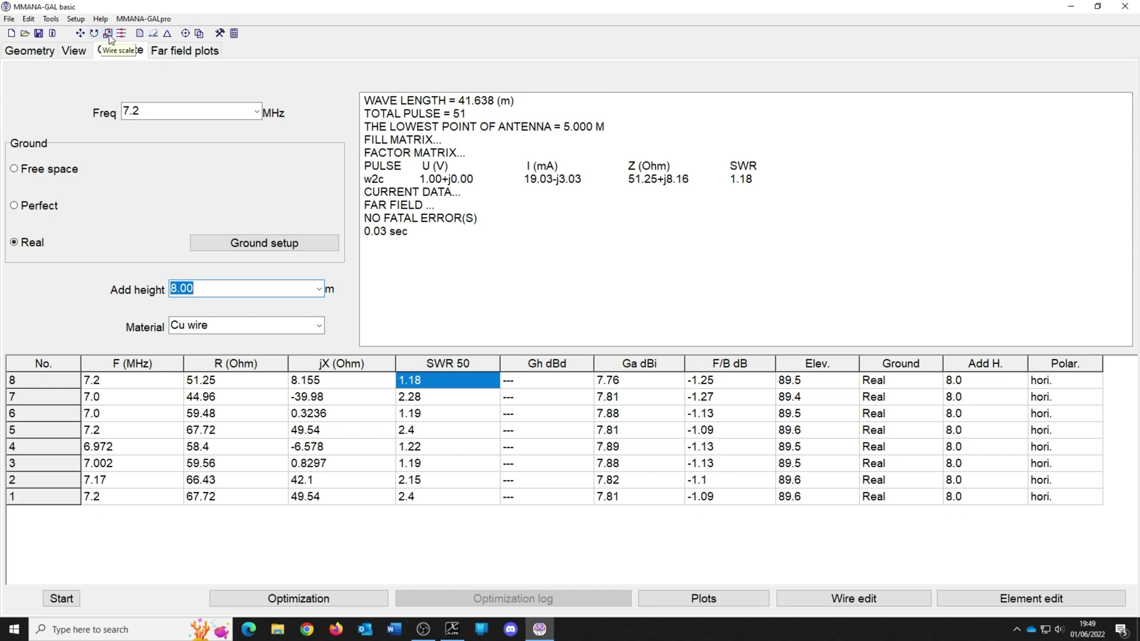
# Step: Rescale the antenna wires to a new frequency of 14.2 MHz
pyautogui.click(108, 33)
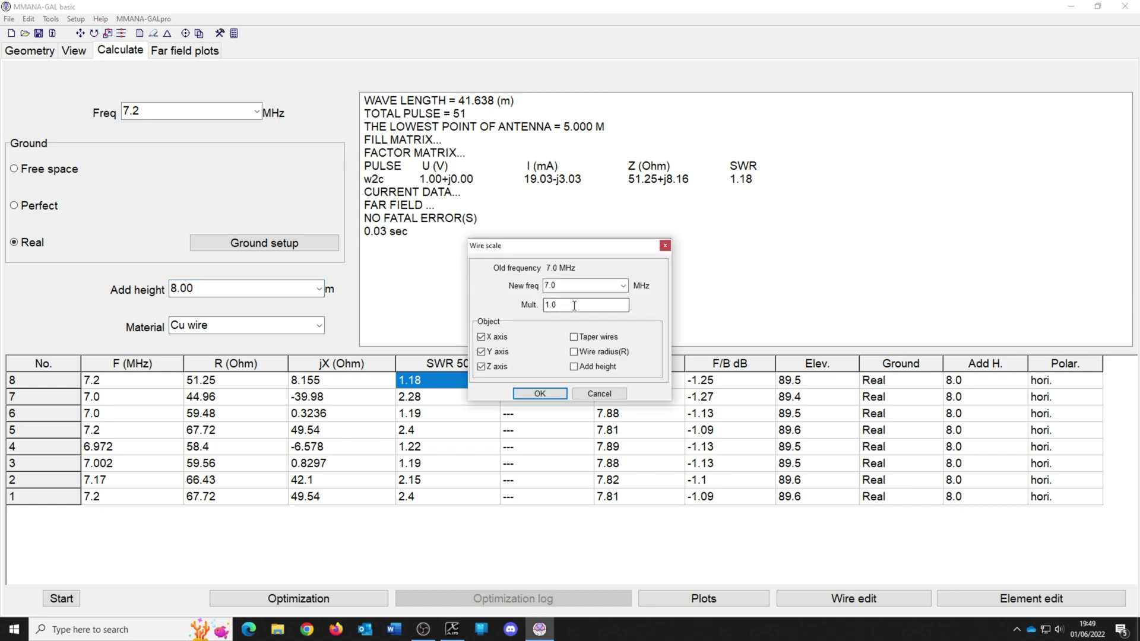
pyautogui.write('1')
pyautogui.write('4.2')
pyautogui.press('Tab')
pyautogui.click(541, 392)
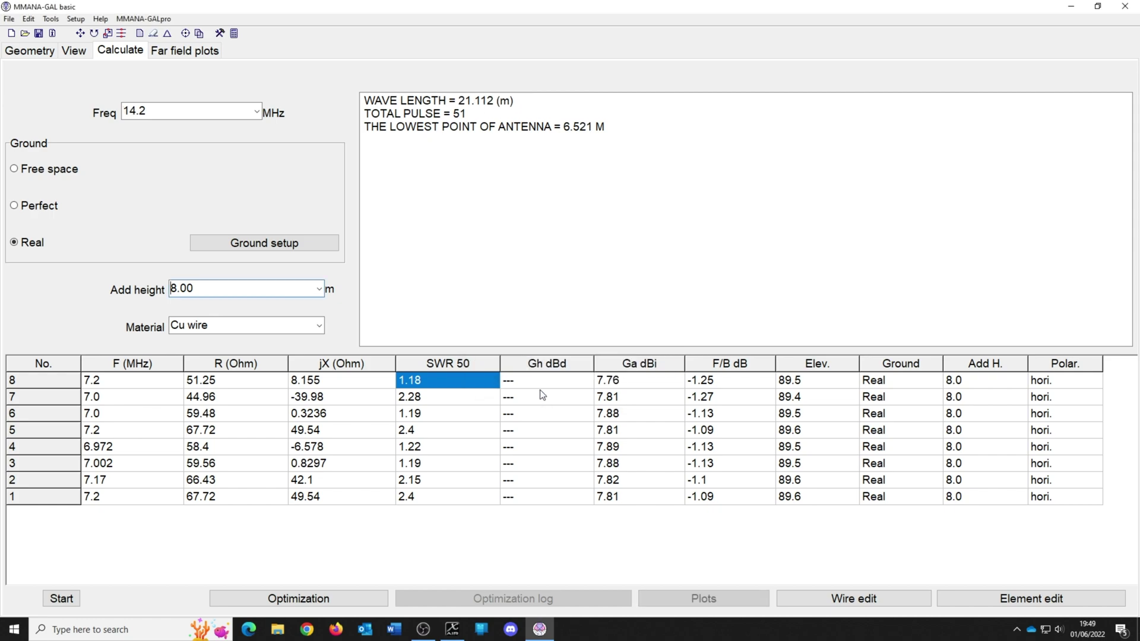
# Step: Inspect the scaled wire coordinates and rotate the antenna in the 3D view
pyautogui.click(31, 53)
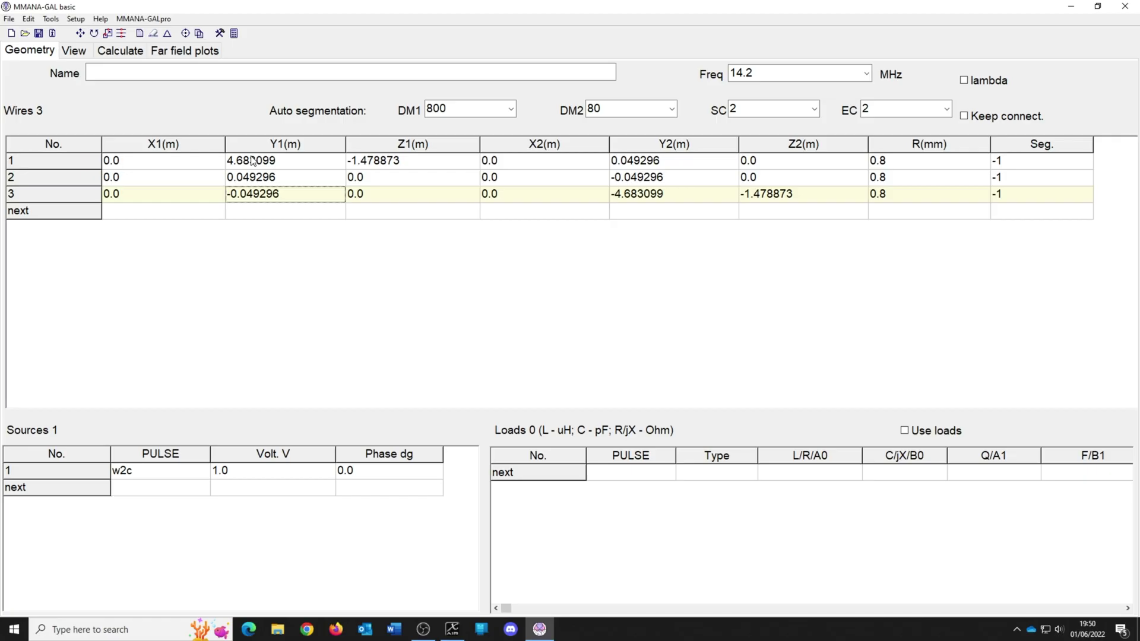
pyautogui.click(256, 164)
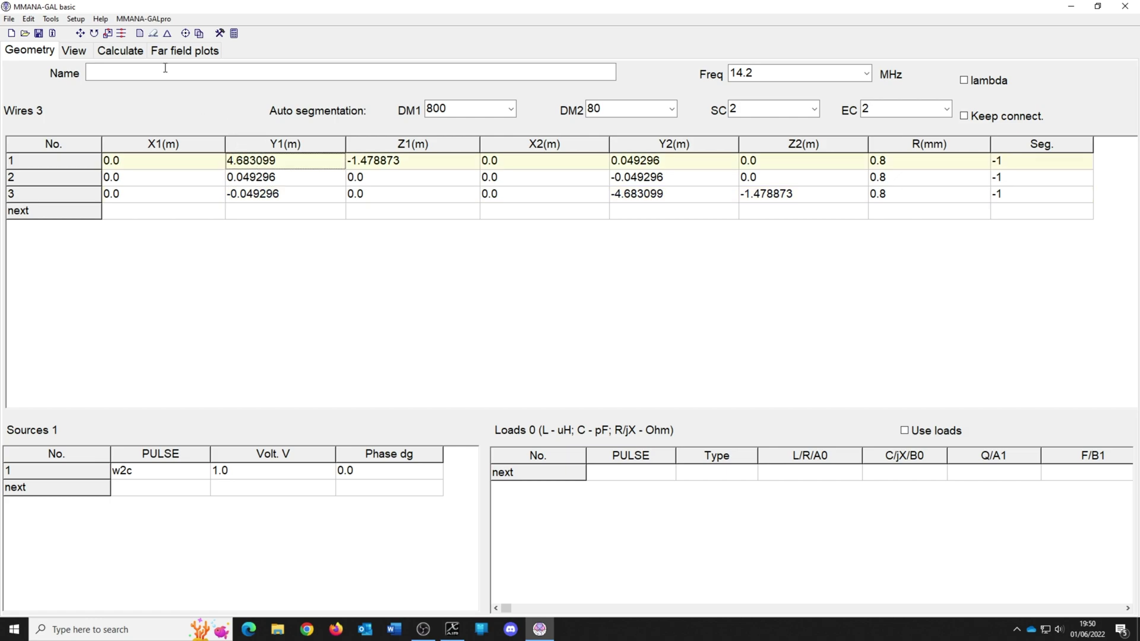
pyautogui.click(113, 56)
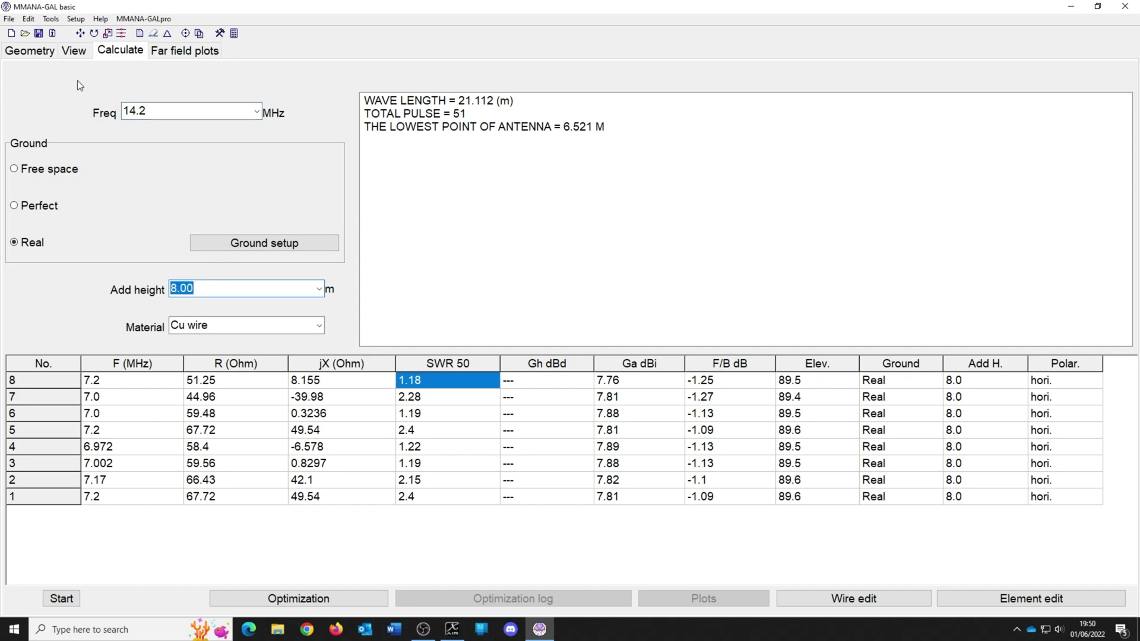
pyautogui.click(73, 50)
pyautogui.moveTo(127, 89); pyautogui.dragTo(360, 230)
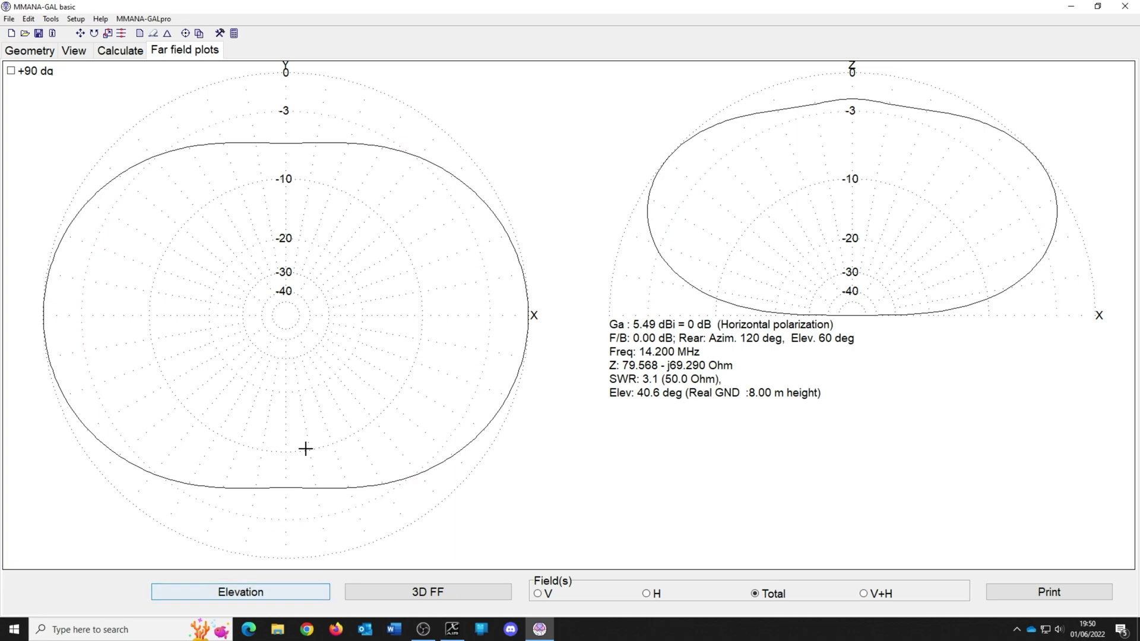
# Step: Set the azimuth elevation angle to 10° and probe the pattern's gain in several directions
pyautogui.click(278, 590)
pyautogui.write('10')
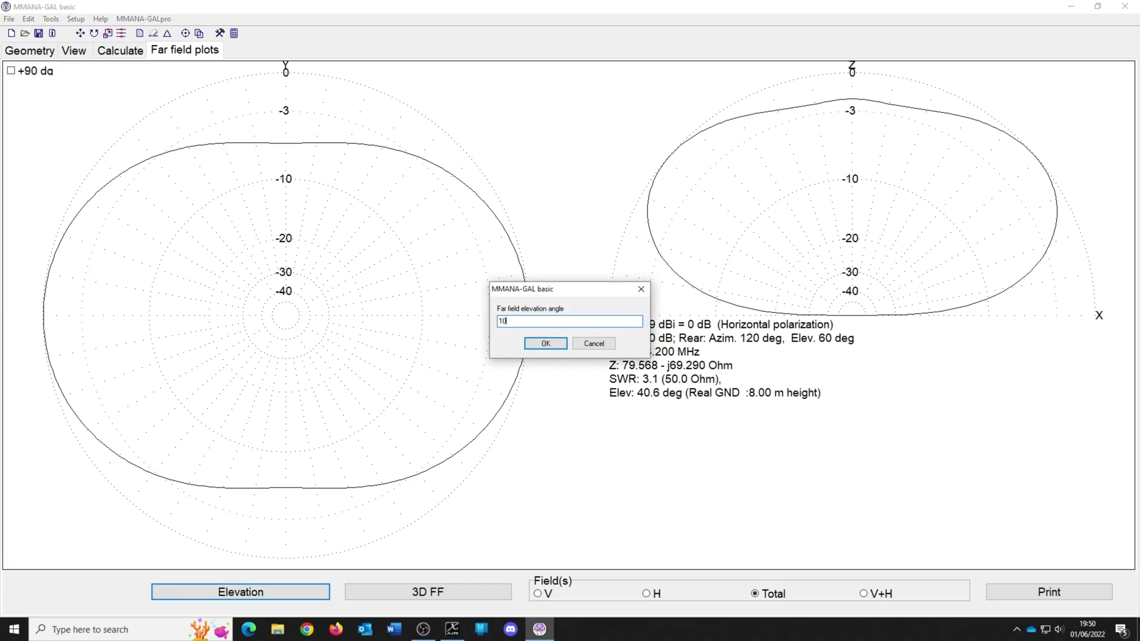
pyautogui.press('Return')
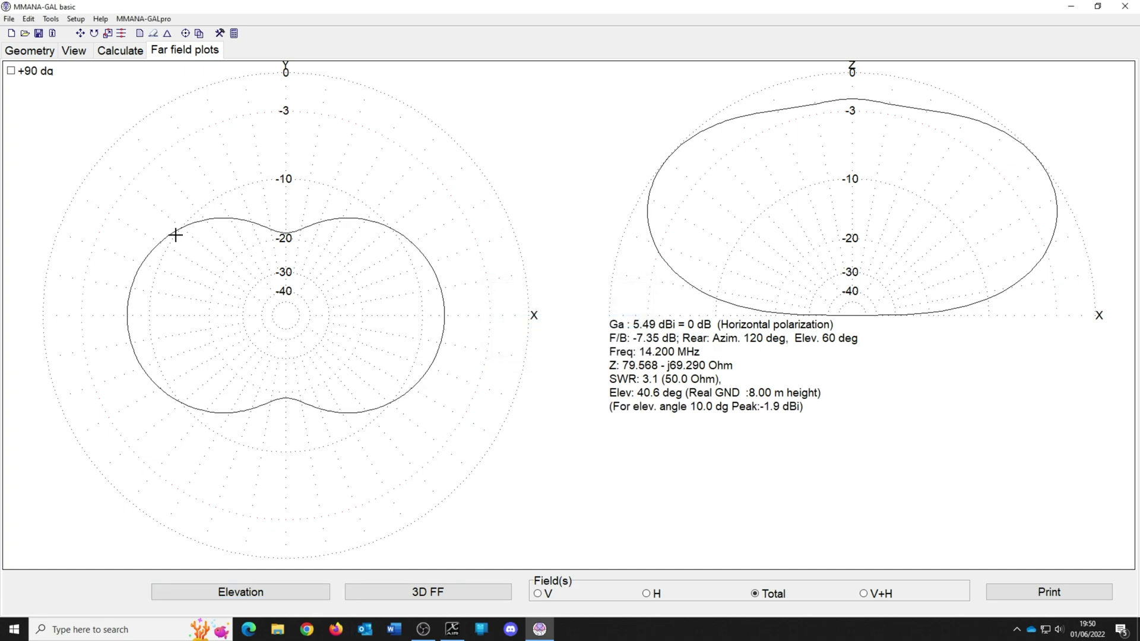
pyautogui.click(138, 243)
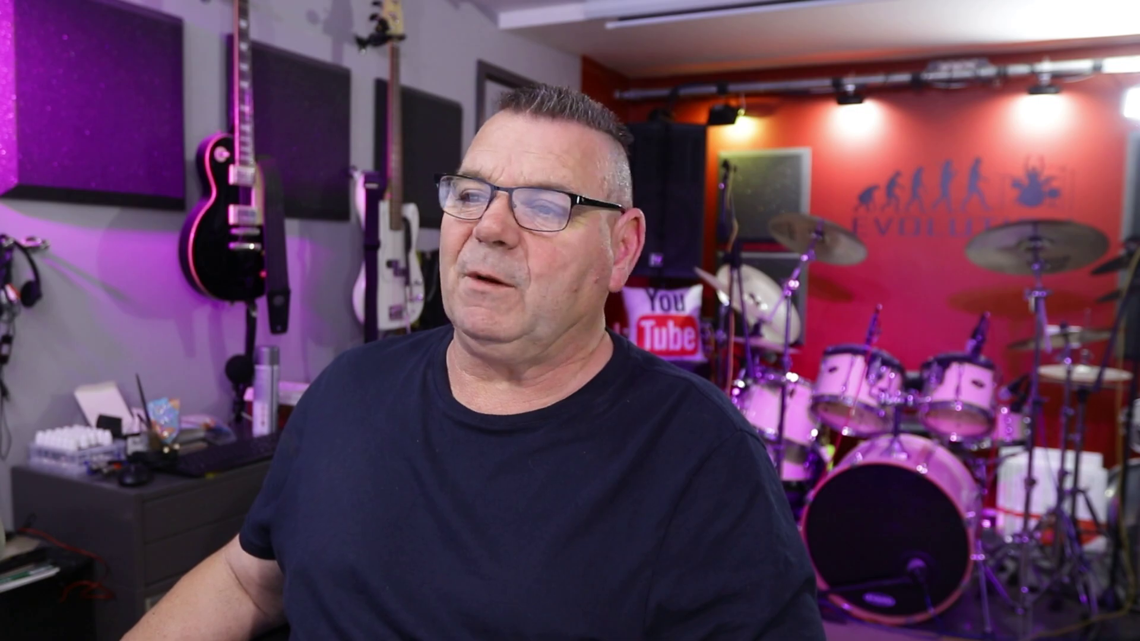
pyautogui.moveTo(96, 314); pyautogui.dragTo(100, 308)
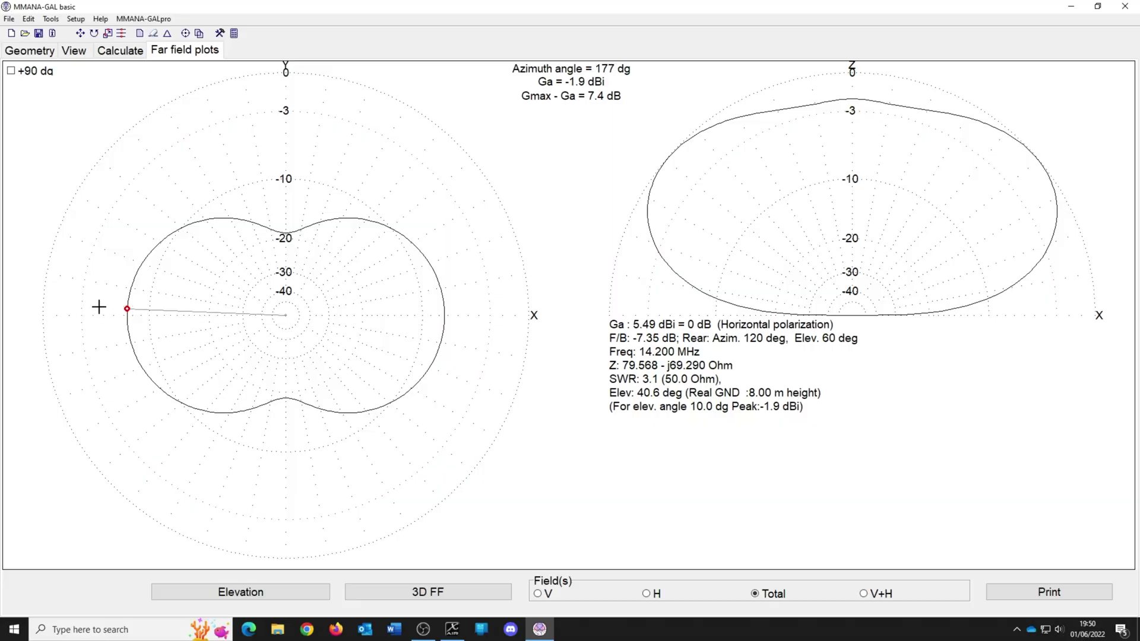
pyautogui.moveTo(146, 215); pyautogui.dragTo(273, 204)
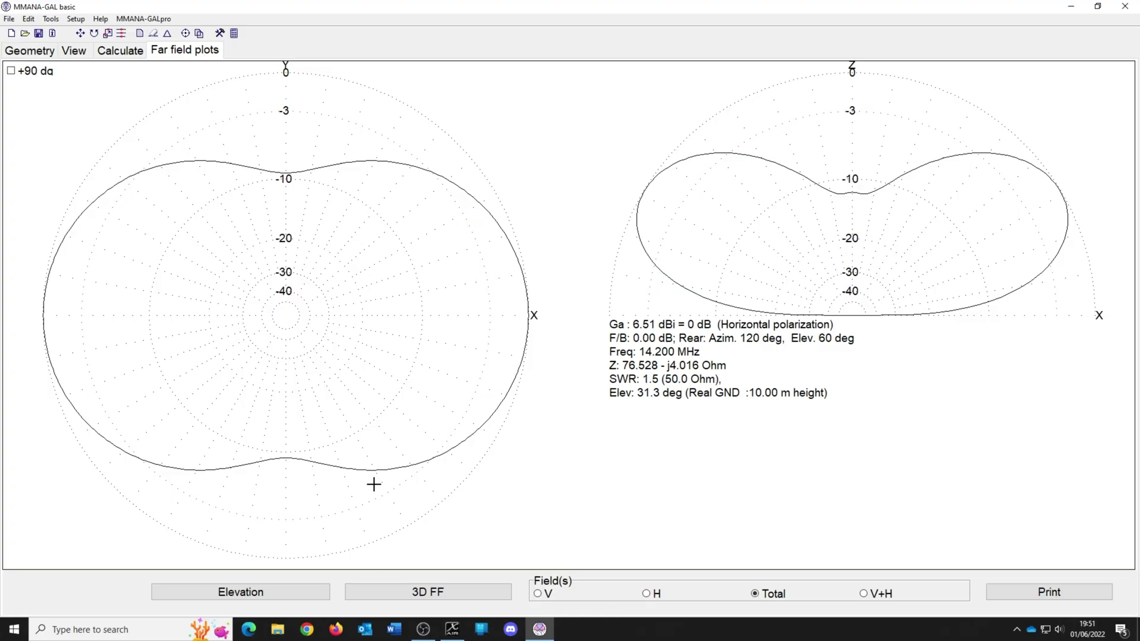
# Step: Read the azimuth pattern gain at 5° elevation, then return to the calculation settings
pyautogui.click(275, 591)
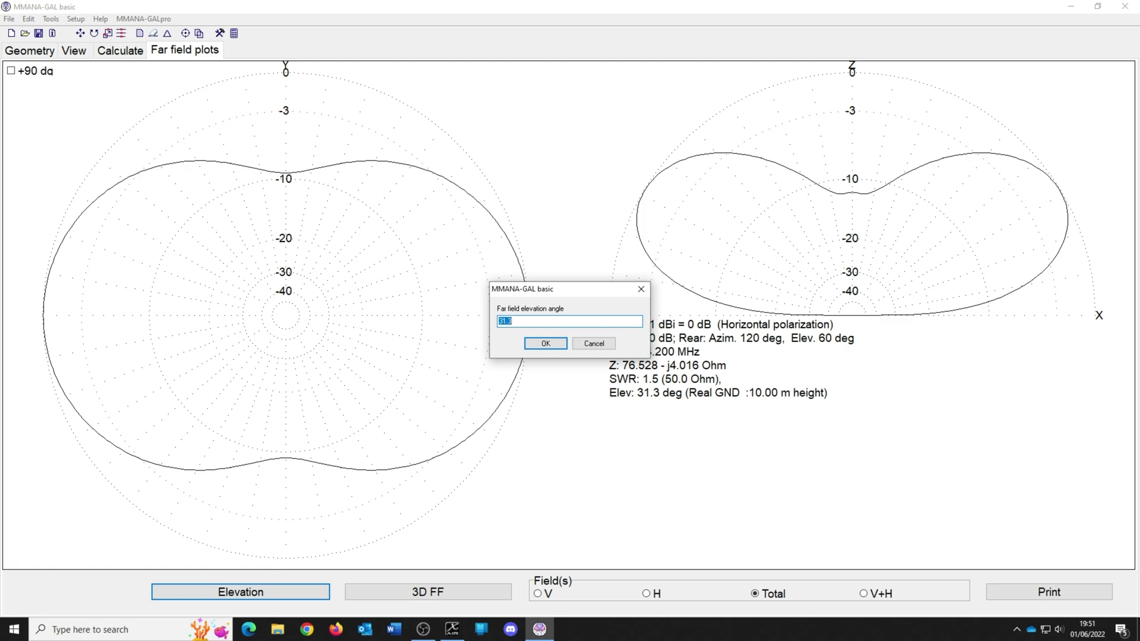
pyautogui.press('Return')
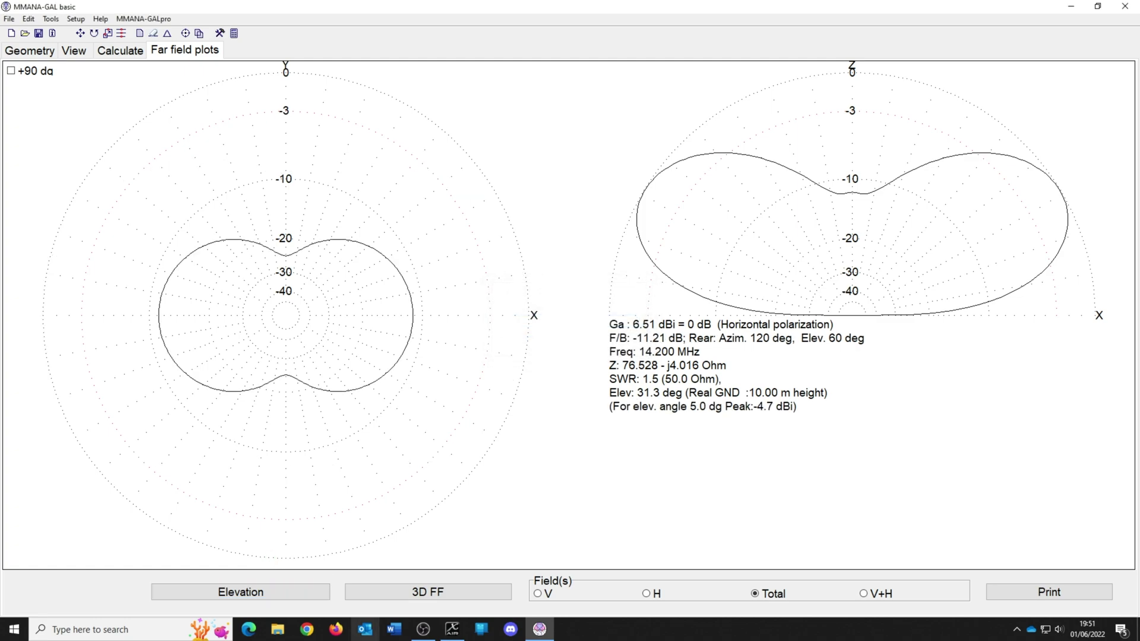
pyautogui.click(133, 338)
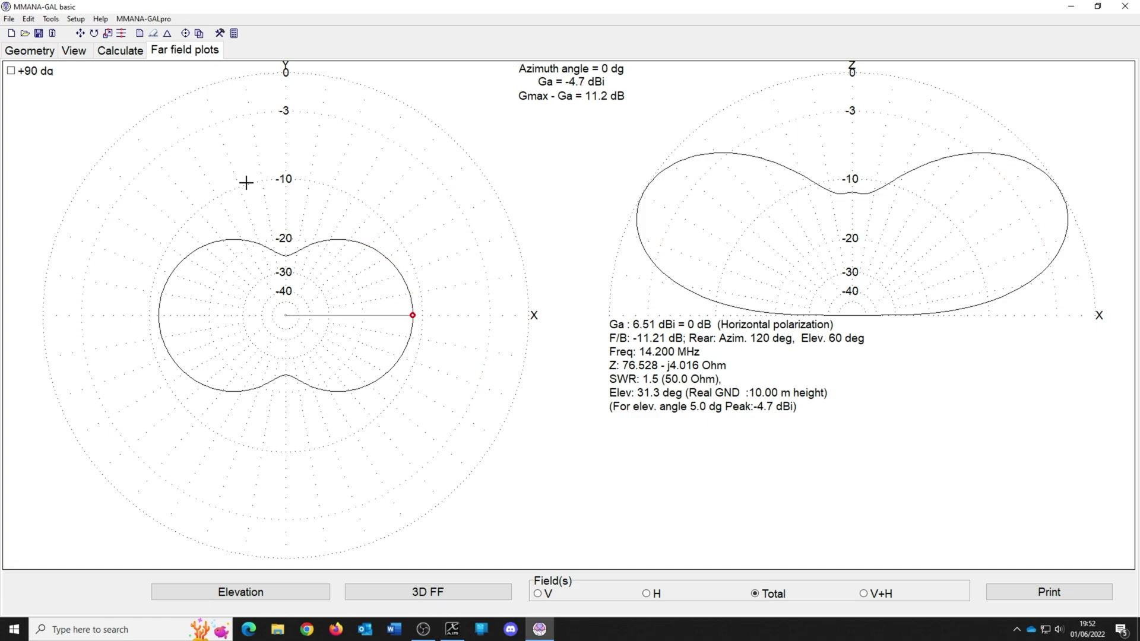
pyautogui.click(123, 51)
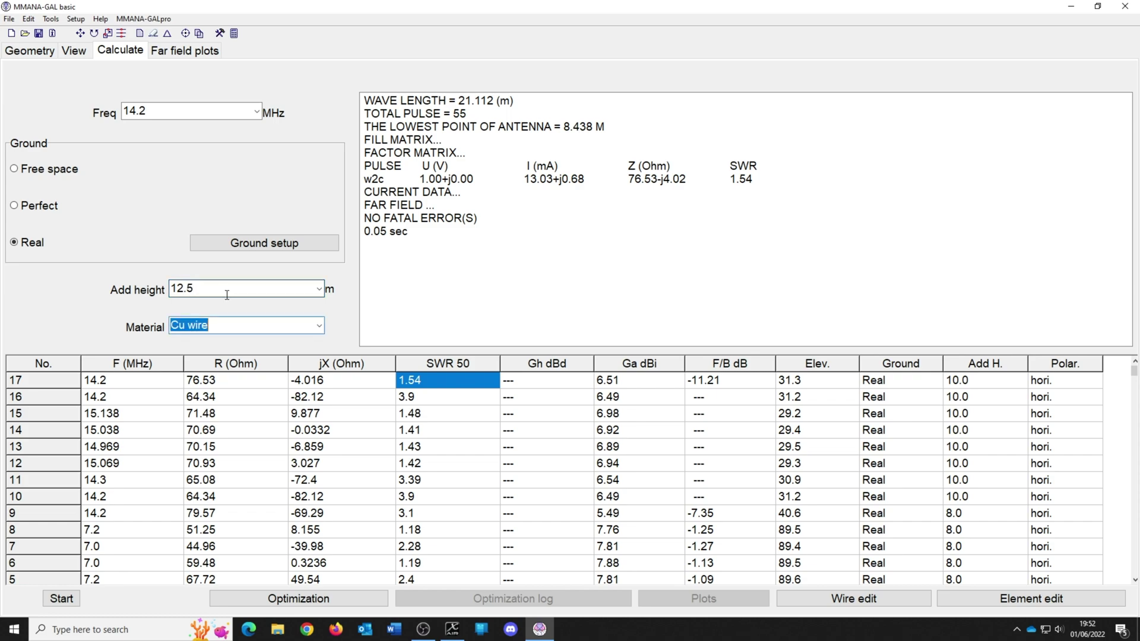
# Step: Recalculate at 12.5 m height and probe the 5° azimuth gain, including toward ~37°
pyautogui.click(62, 598)
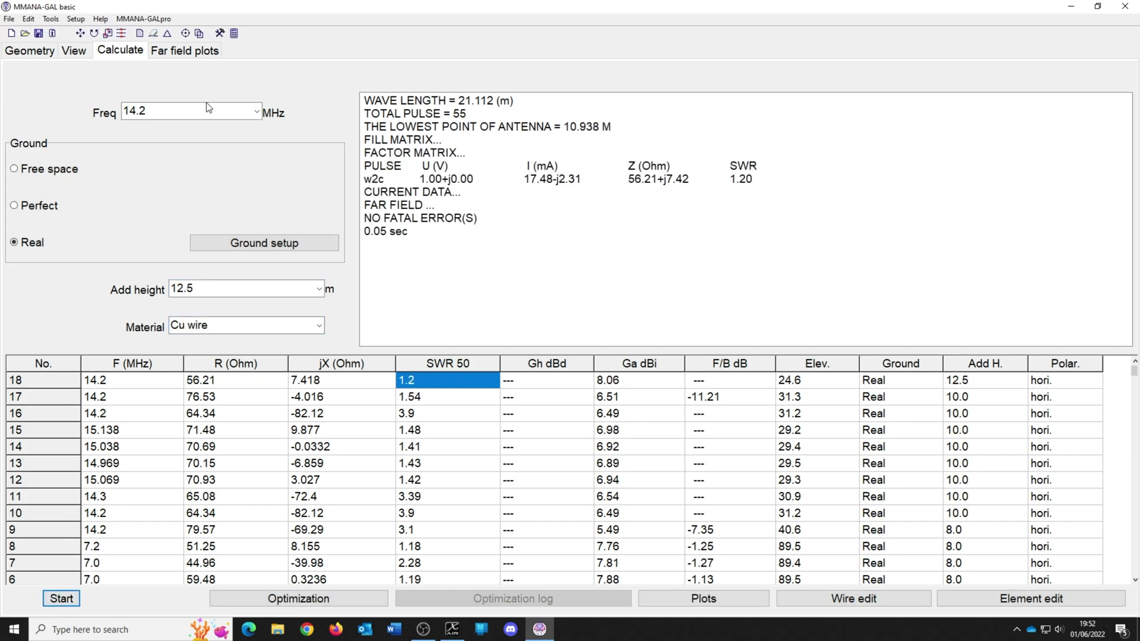
pyautogui.click(196, 55)
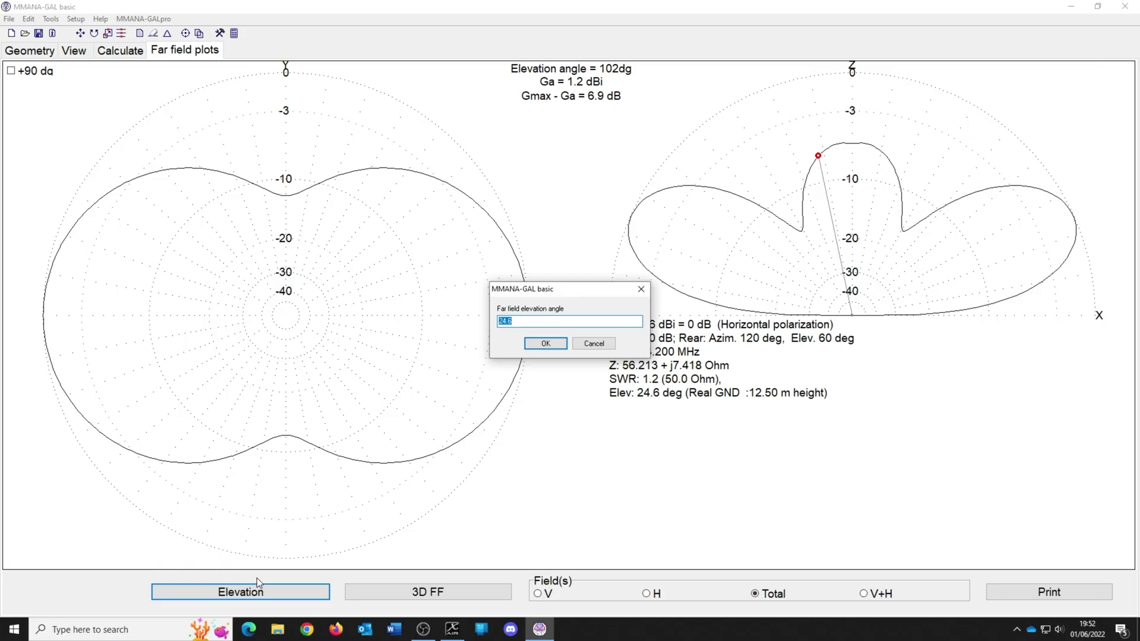
pyautogui.write('5')
pyautogui.press('Return')
pyautogui.click(104, 323)
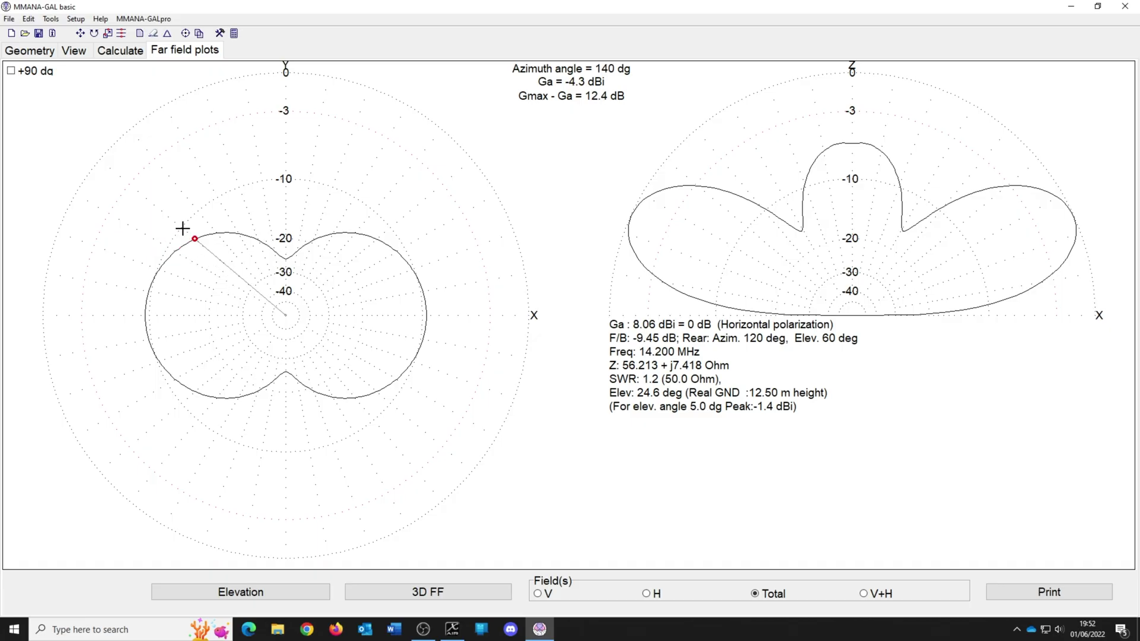
pyautogui.click(410, 220)
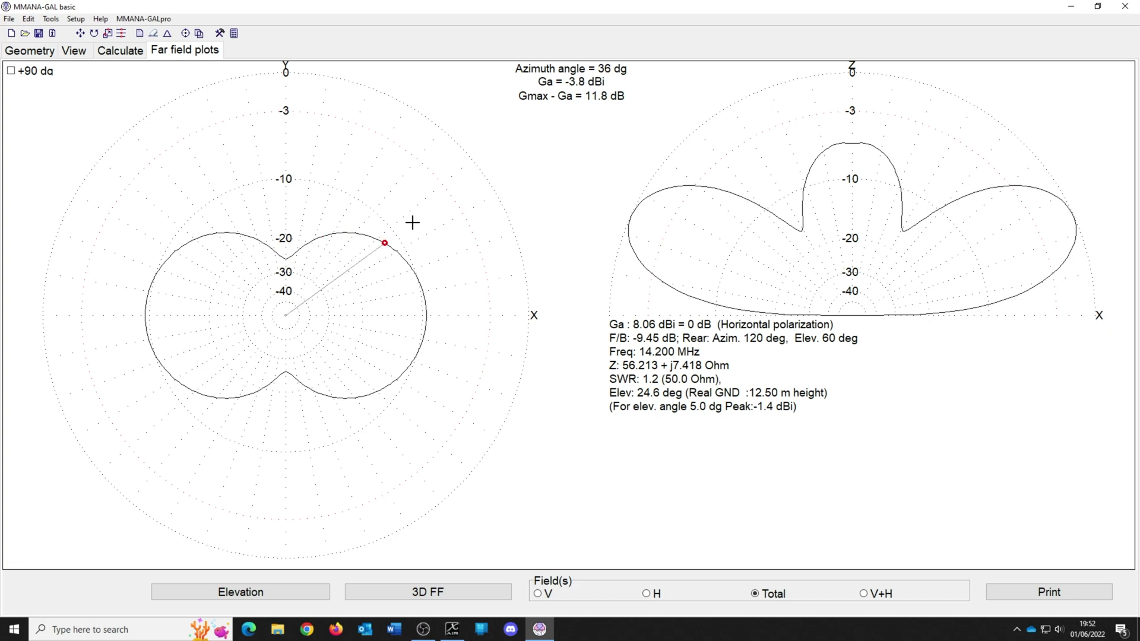